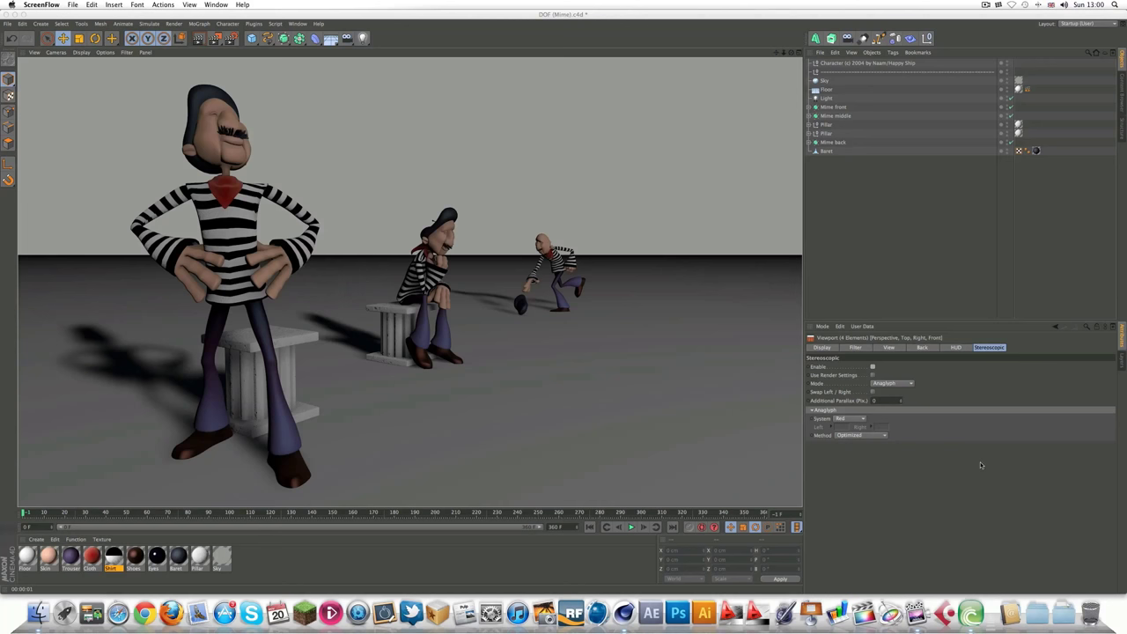
# Step: Enable Stereoscopic in Render Settings with merged Anaglyph output and Red system, then close the window
pyautogui.click(231, 38)
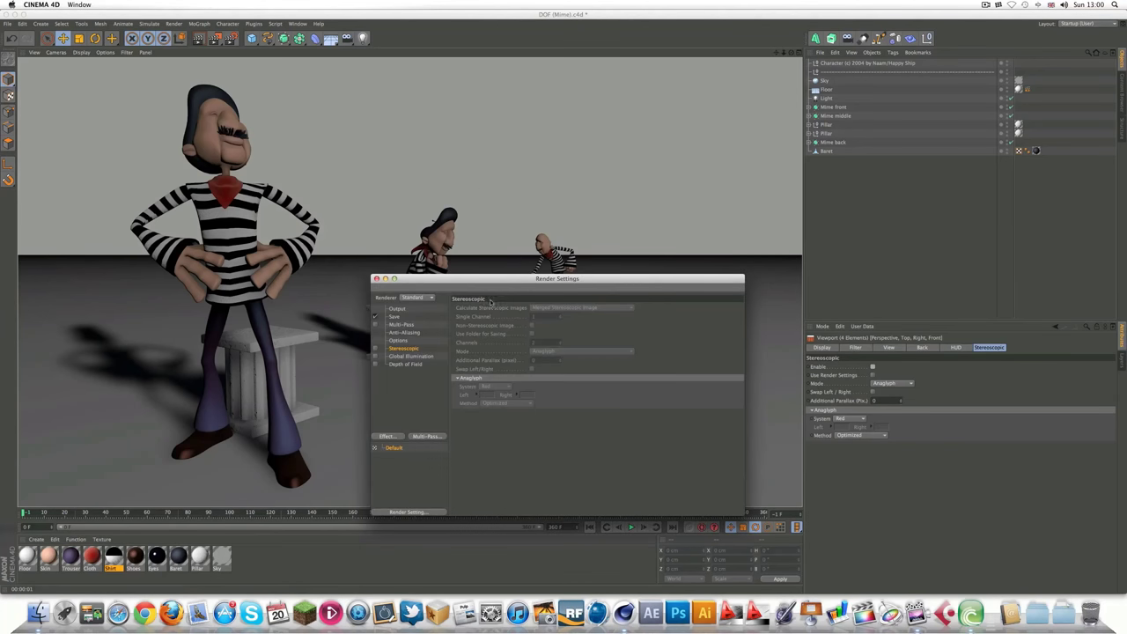
pyautogui.moveTo(496, 283); pyautogui.dragTo(547, 231)
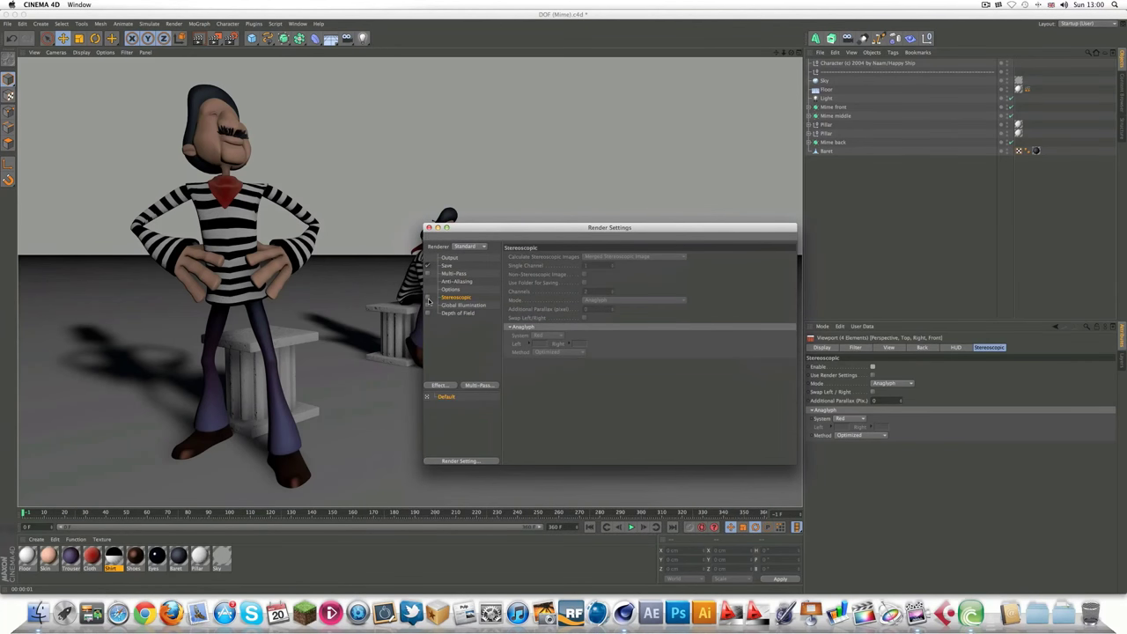
pyautogui.click(428, 298)
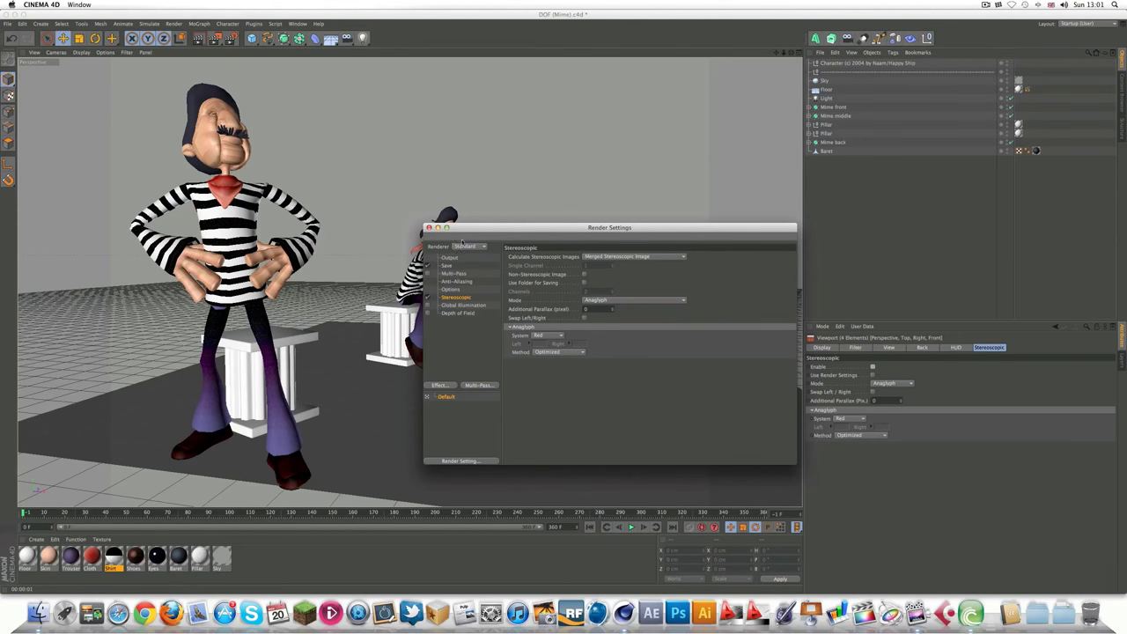
pyautogui.moveTo(482, 228); pyautogui.dragTo(58, 359)
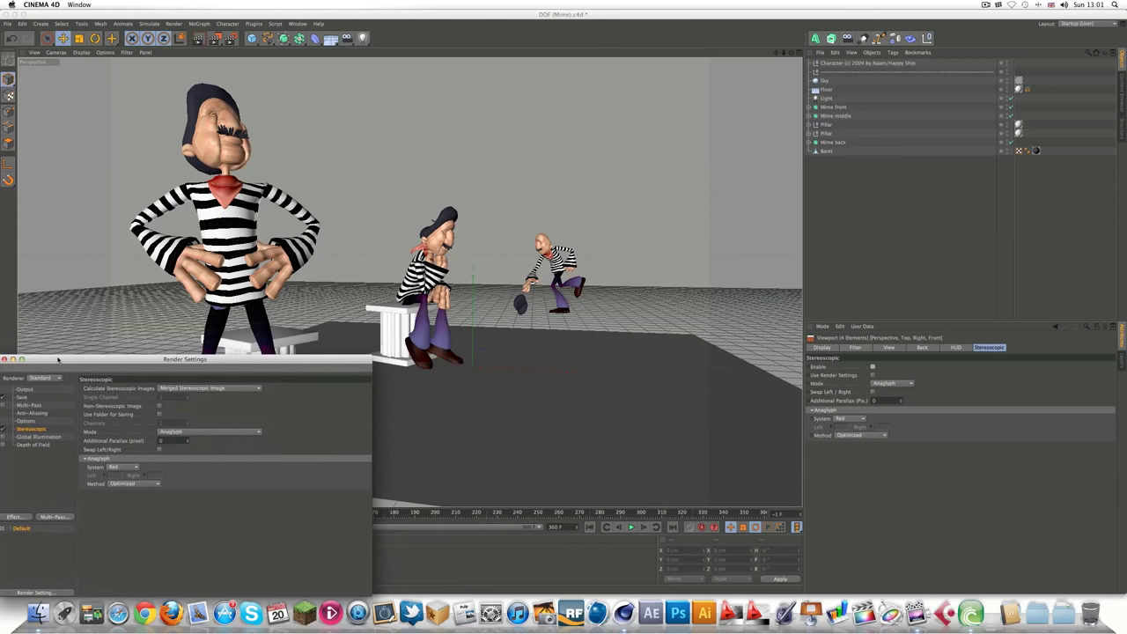
pyautogui.click(4, 360)
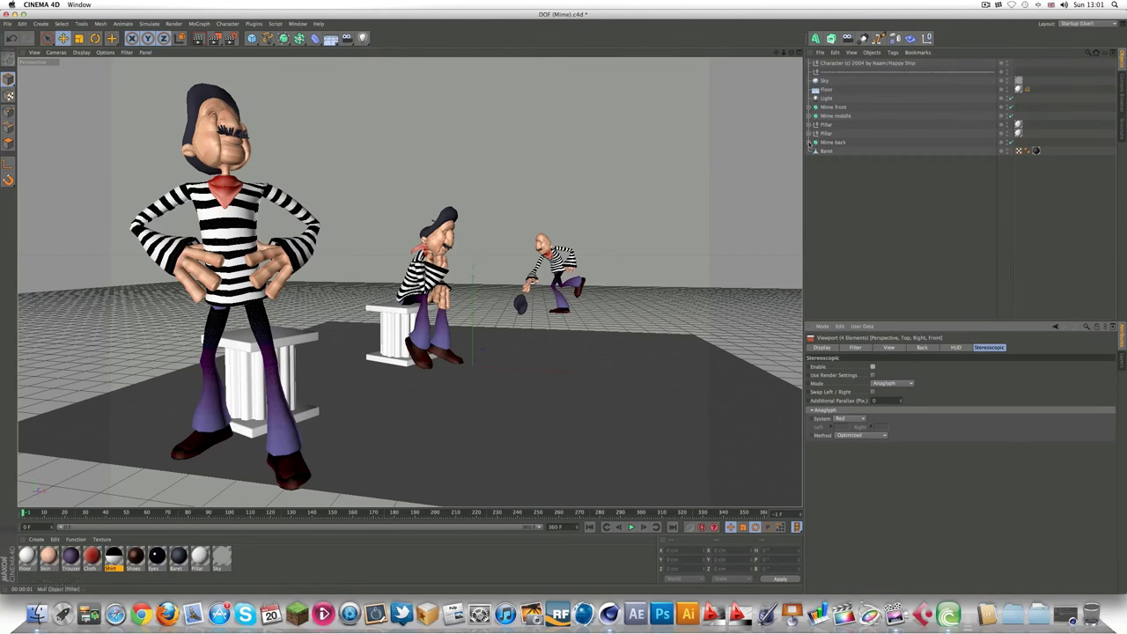
# Step: Add a new camera to the scene
pyautogui.click(984, 5)
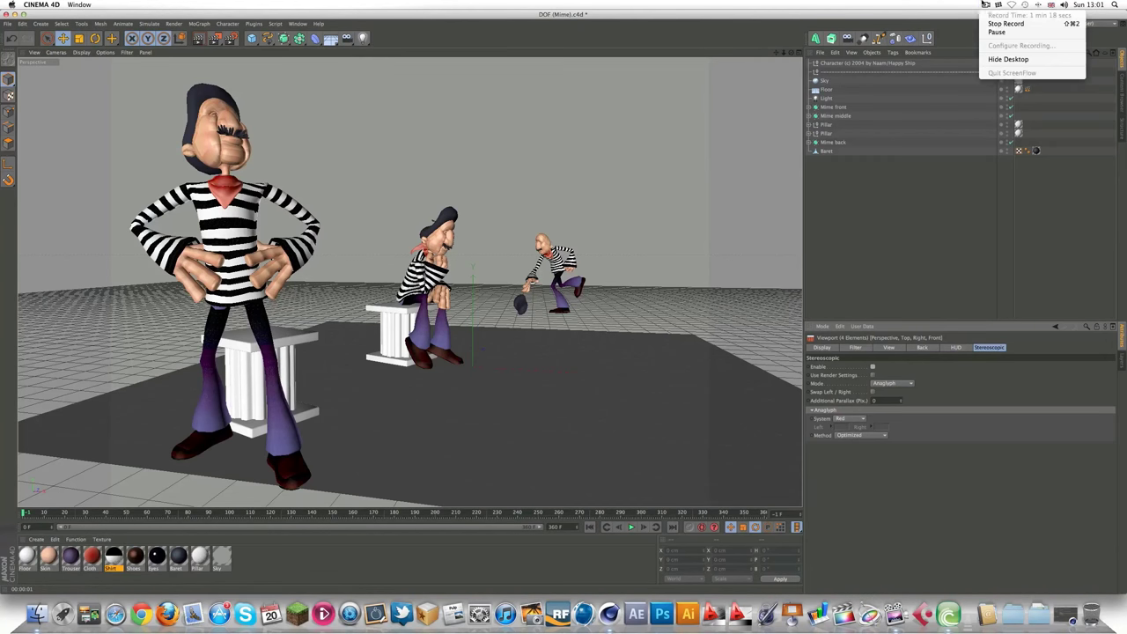
pyautogui.click(984, 4)
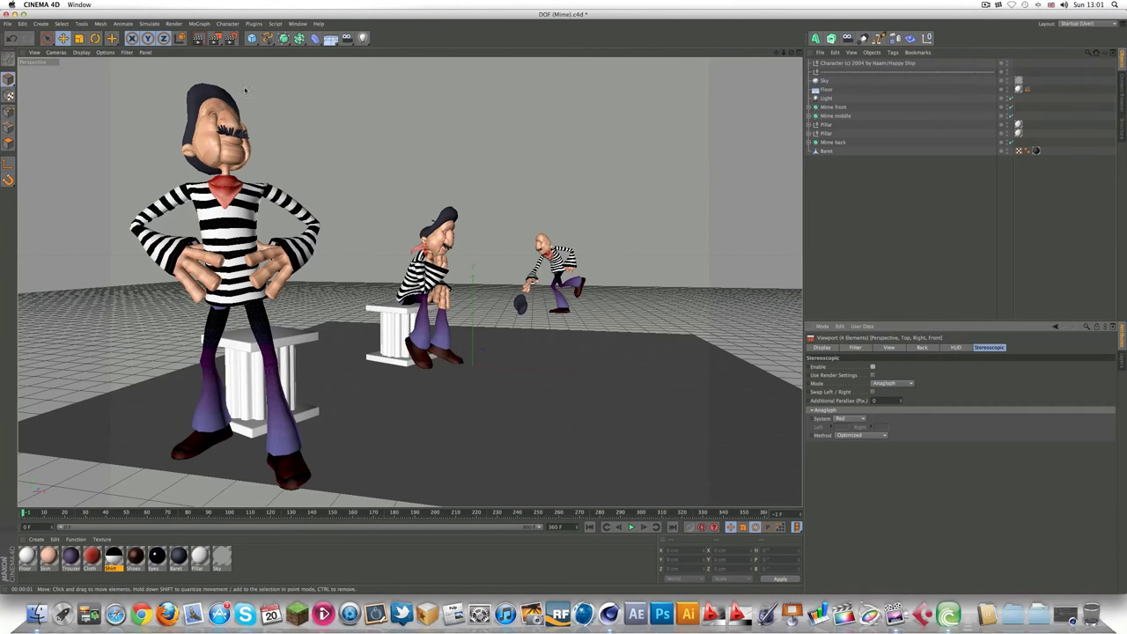
pyautogui.click(362, 38)
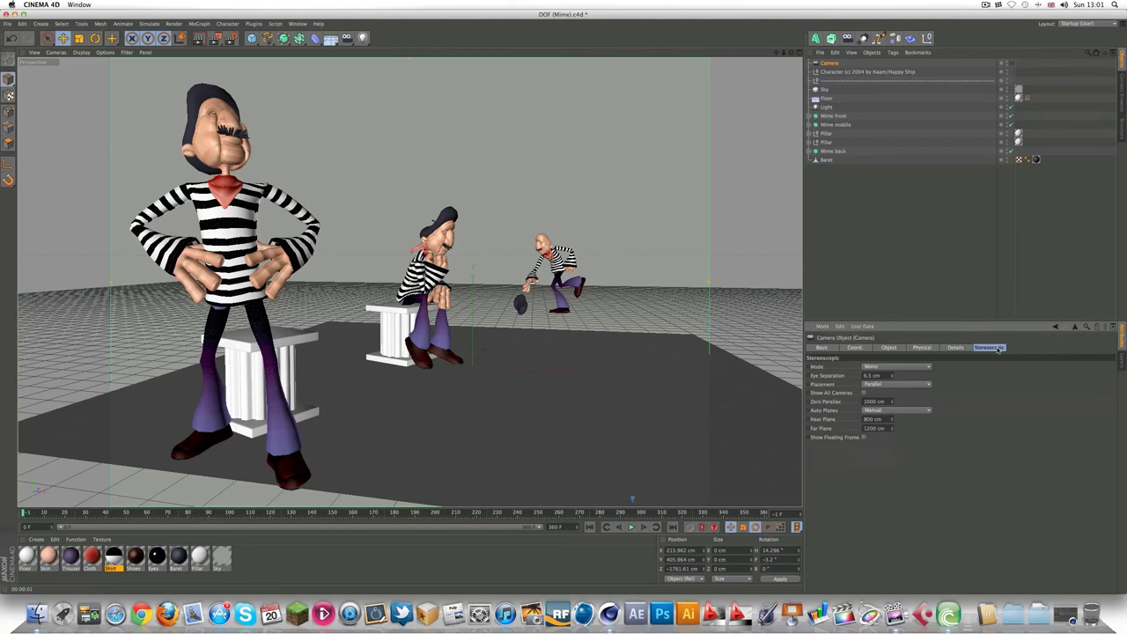
# Step: Set the camera's stereoscopic Mode to Symmetrical
pyautogui.click(920, 348)
pyautogui.click(992, 349)
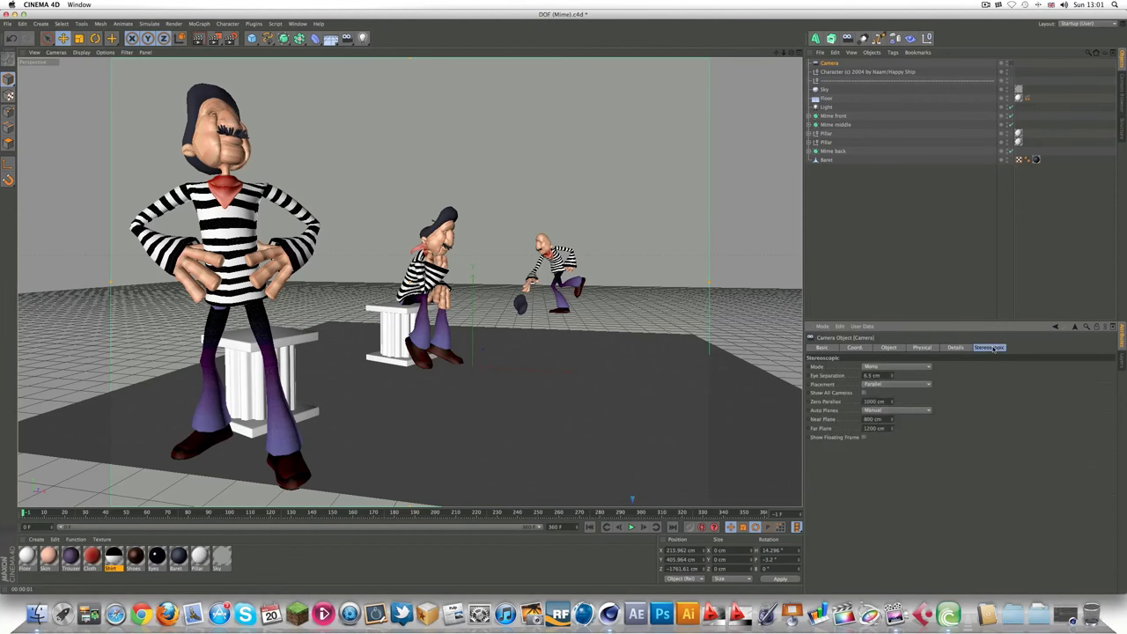
pyautogui.click(922, 348)
pyautogui.click(982, 348)
pyautogui.click(883, 365)
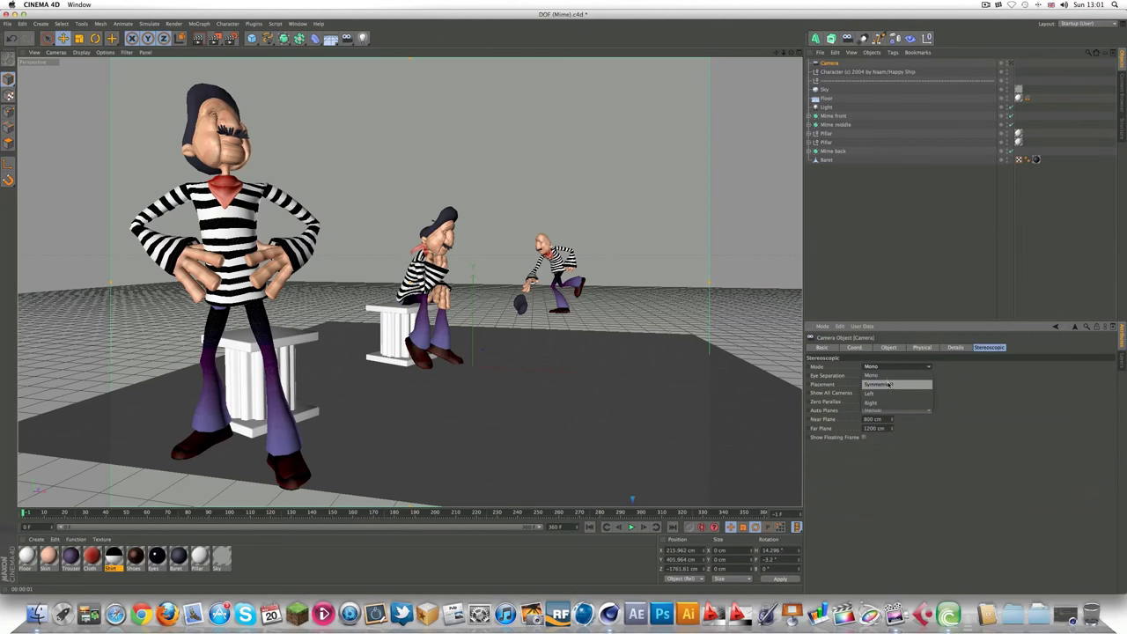
pyautogui.click(907, 384)
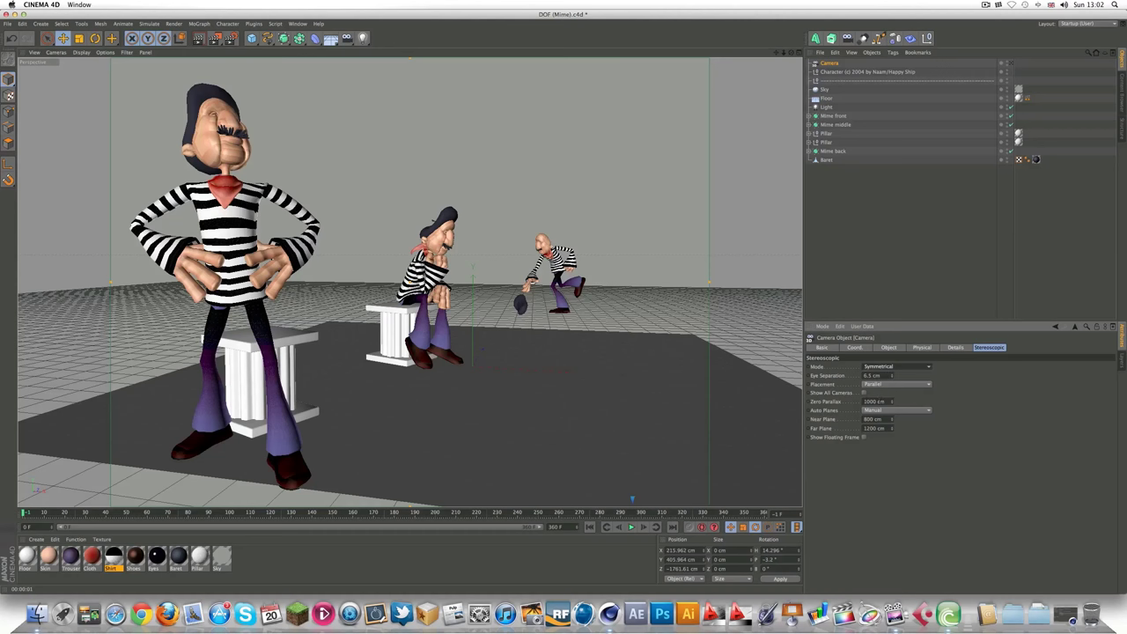
# Step: Enter 20 cm for the camera's Zero Parallax and 10 cm for Eye Separation
pyautogui.doubleClick(871, 401)
pyautogui.write('20')
pyautogui.hotkey('shift', 'Tab')
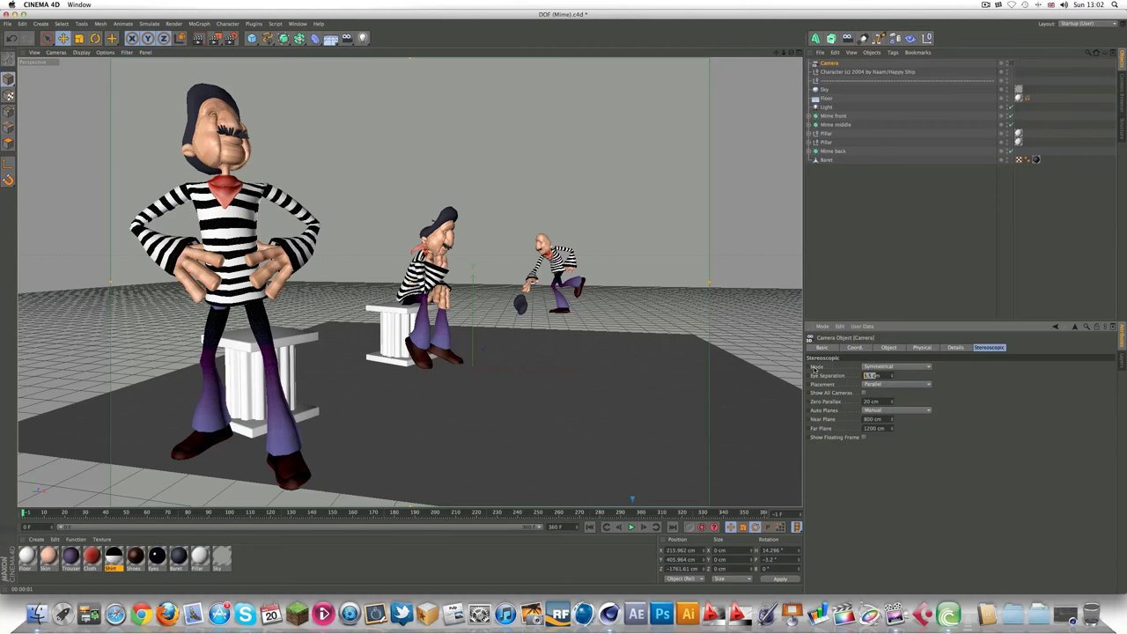
pyautogui.write('10')
pyautogui.write('00')
pyautogui.press('Return')
pyautogui.doubleClick(865, 375)
pyautogui.write('1')
pyautogui.write('0')
pyautogui.press('Return')
# Step: Enable Show Floating Frame on the camera and set Auto Planes to 70
pyautogui.click(864, 437)
pyautogui.click(920, 411)
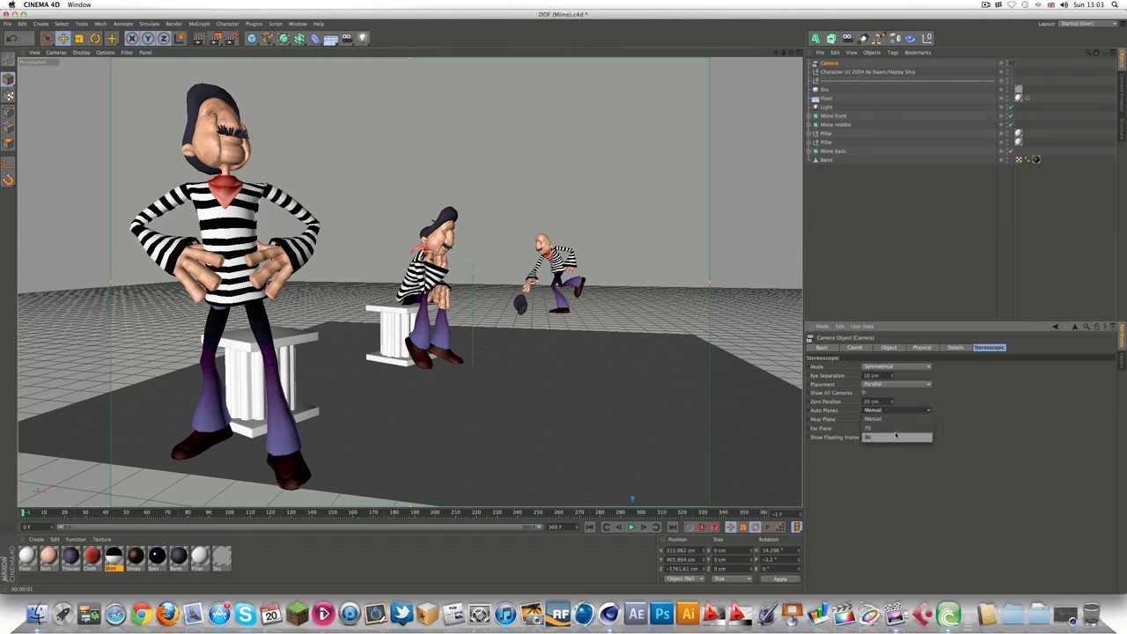
pyautogui.click(894, 428)
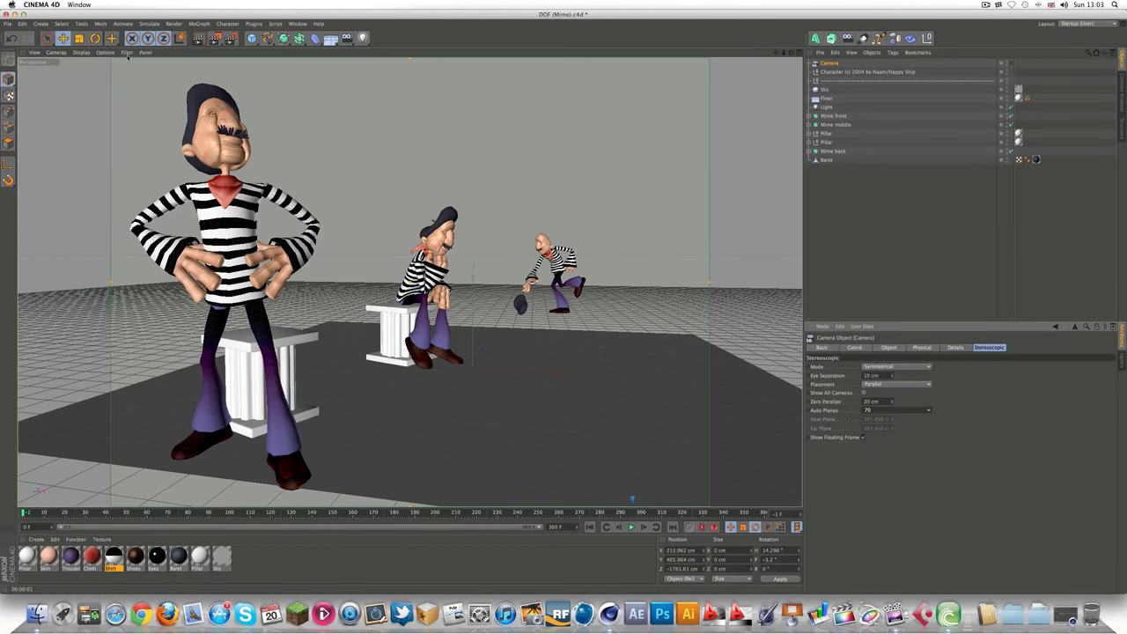
# Step: Show stereoscopic settings for all viewports and render the anaglyph image to the Picture Viewer
pyautogui.click(105, 53)
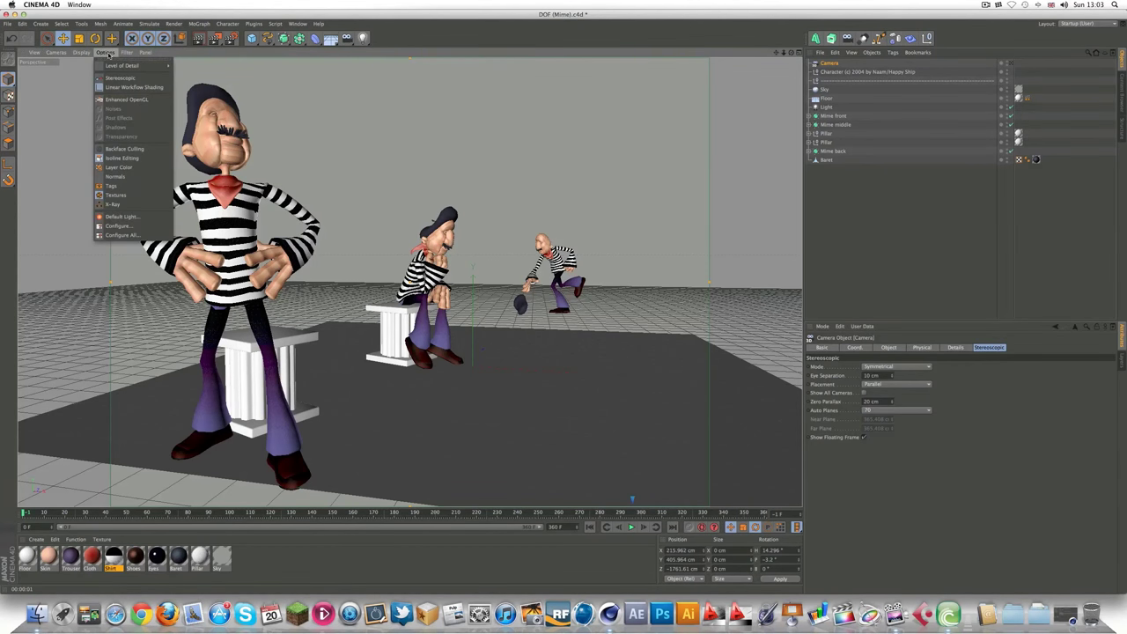
pyautogui.click(119, 235)
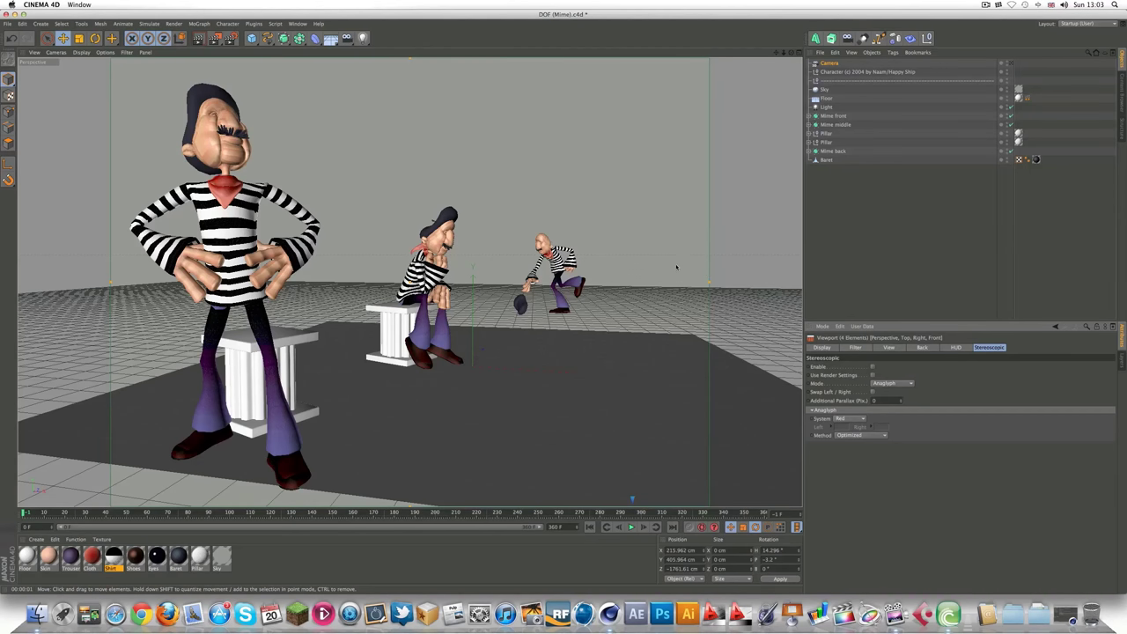
pyautogui.click(214, 37)
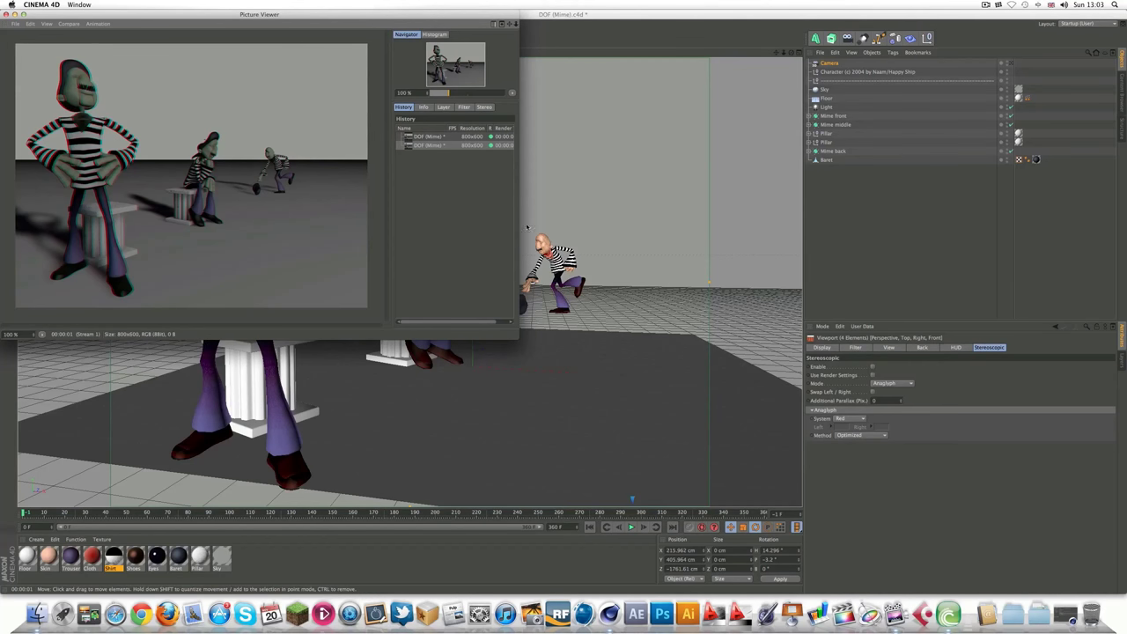
pyautogui.click(616, 282)
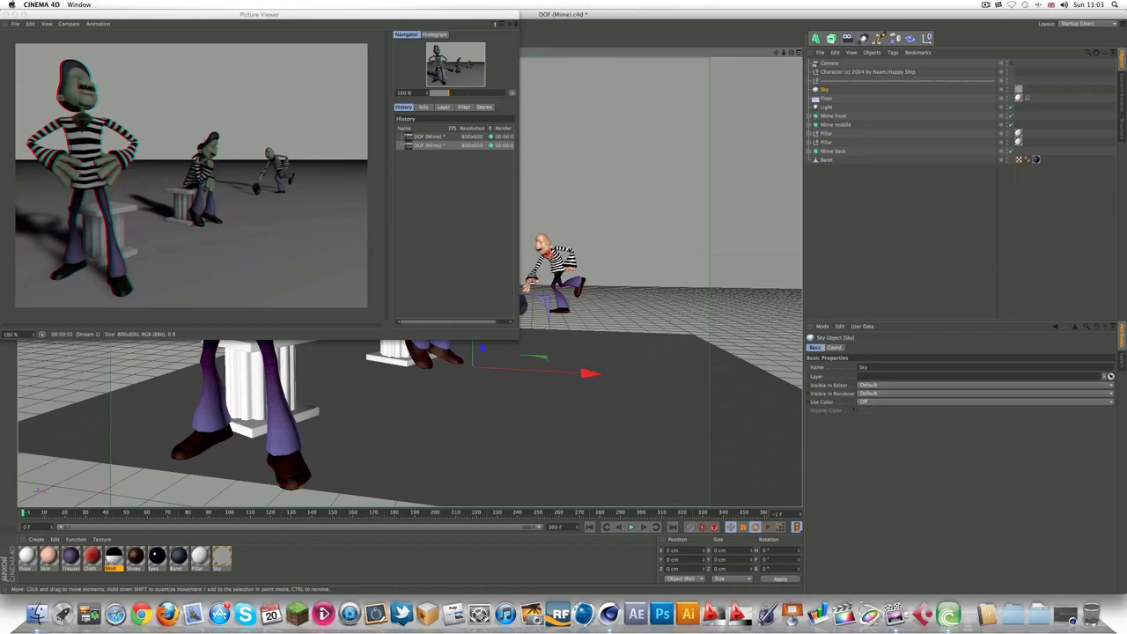
# Step: Close the Picture Viewer, preview a render in the viewport, then clear it
pyautogui.click(7, 14)
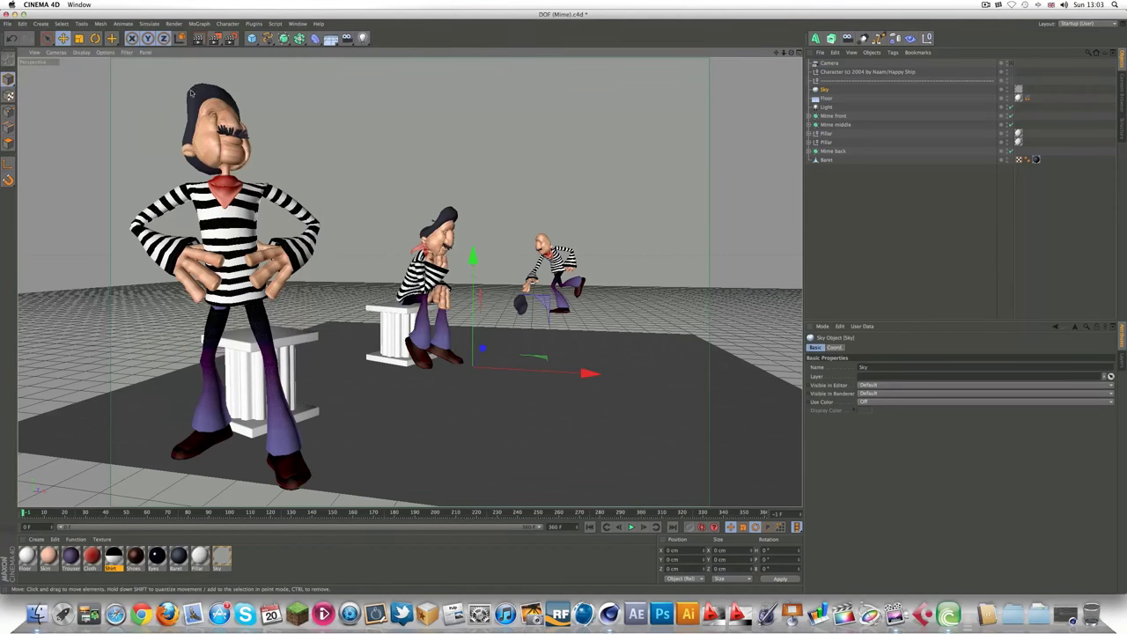
pyautogui.click(198, 38)
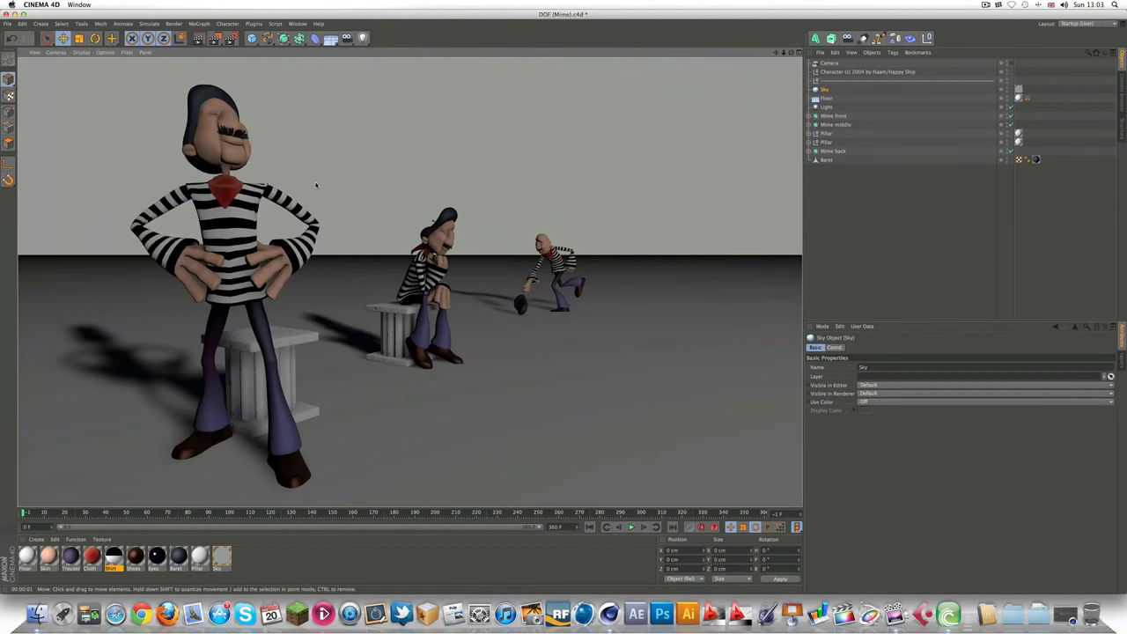
pyautogui.click(461, 213)
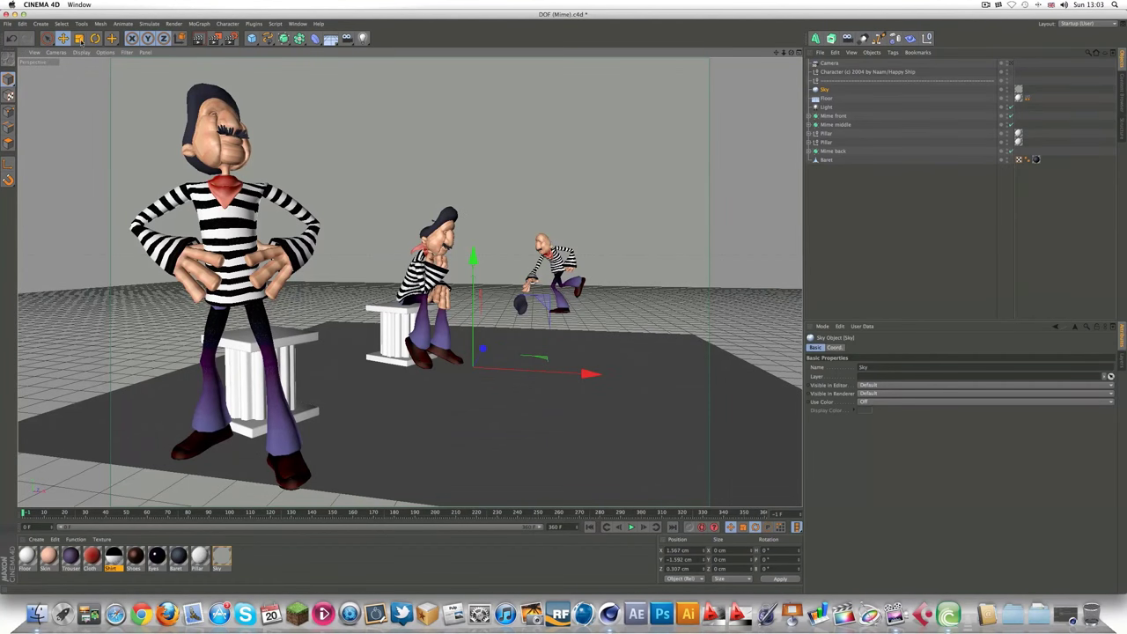
# Step: Enable Anaglyph stereo display for all viewports and reopen Render Settings
pyautogui.click(105, 52)
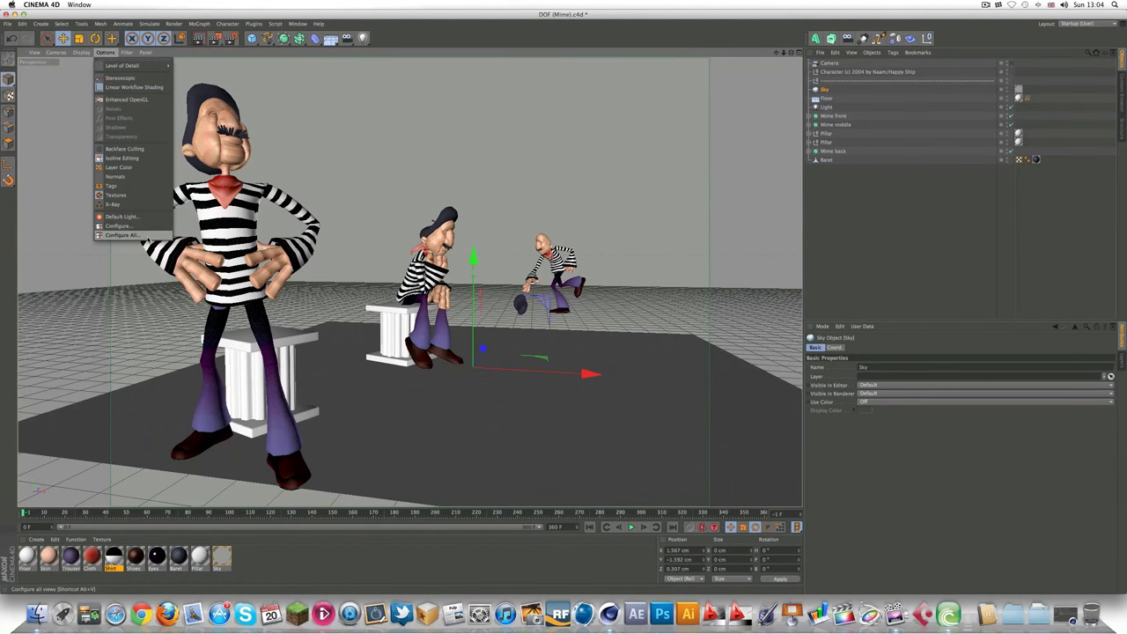
pyautogui.click(124, 235)
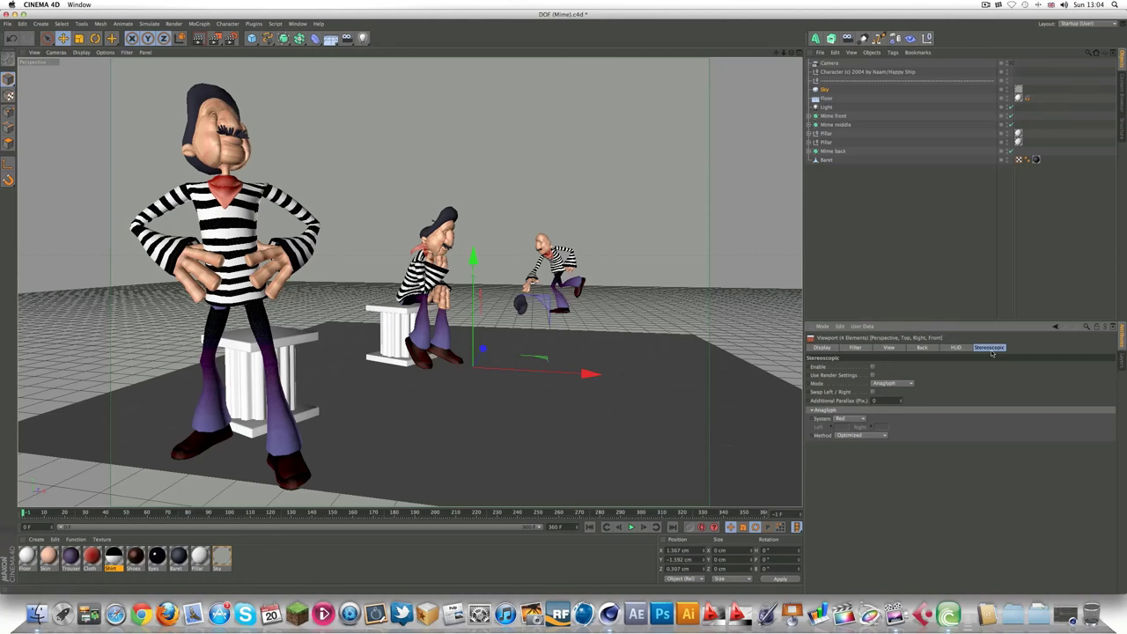
pyautogui.click(873, 368)
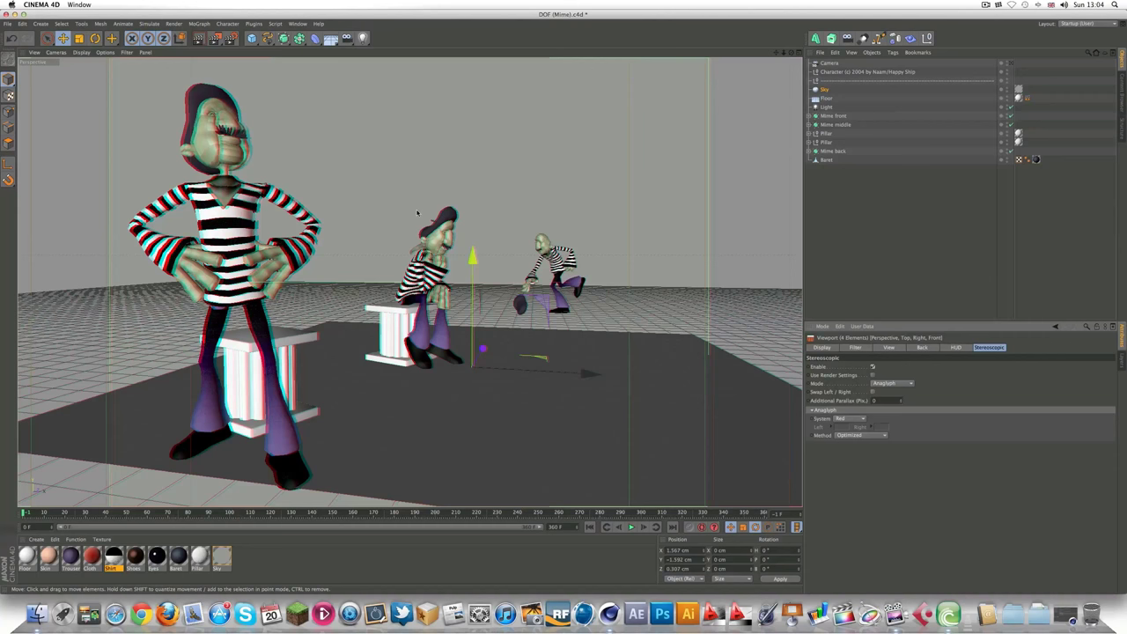
pyautogui.click(891, 383)
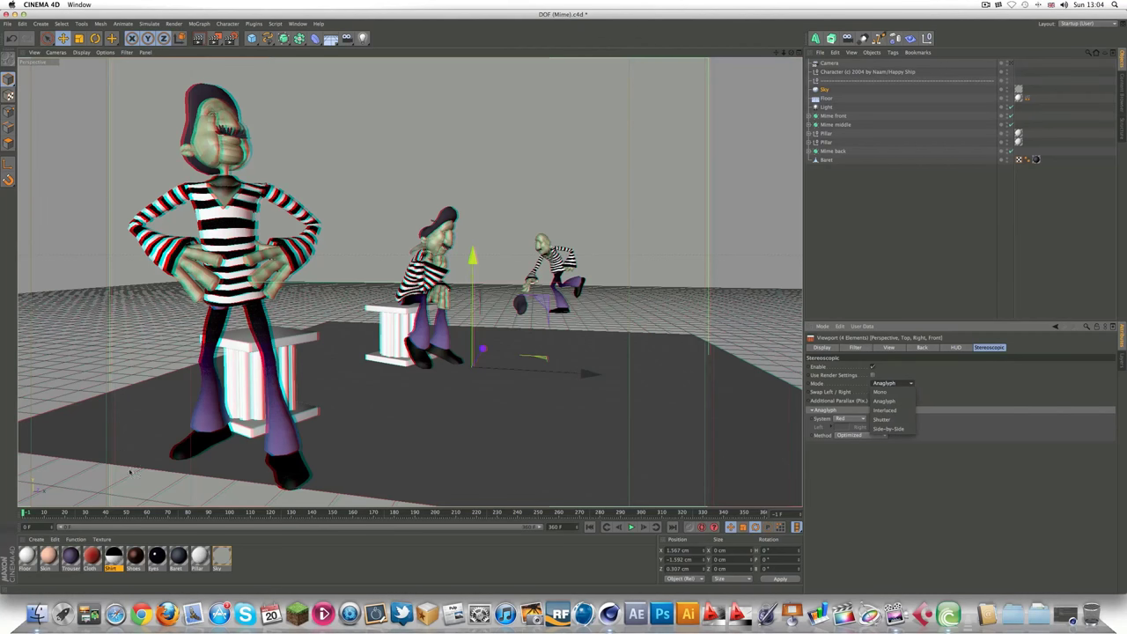
pyautogui.press('super+b')
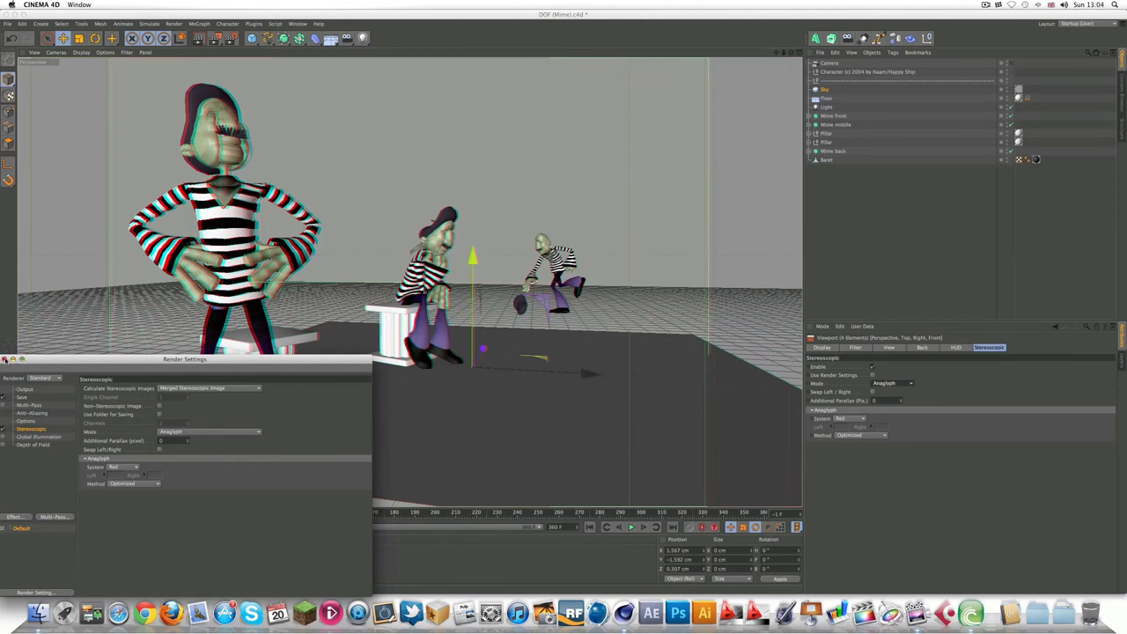
# Step: Close Render Settings and switch the viewport stereo mode to Mono, then back to Anaglyph
pyautogui.click(5, 359)
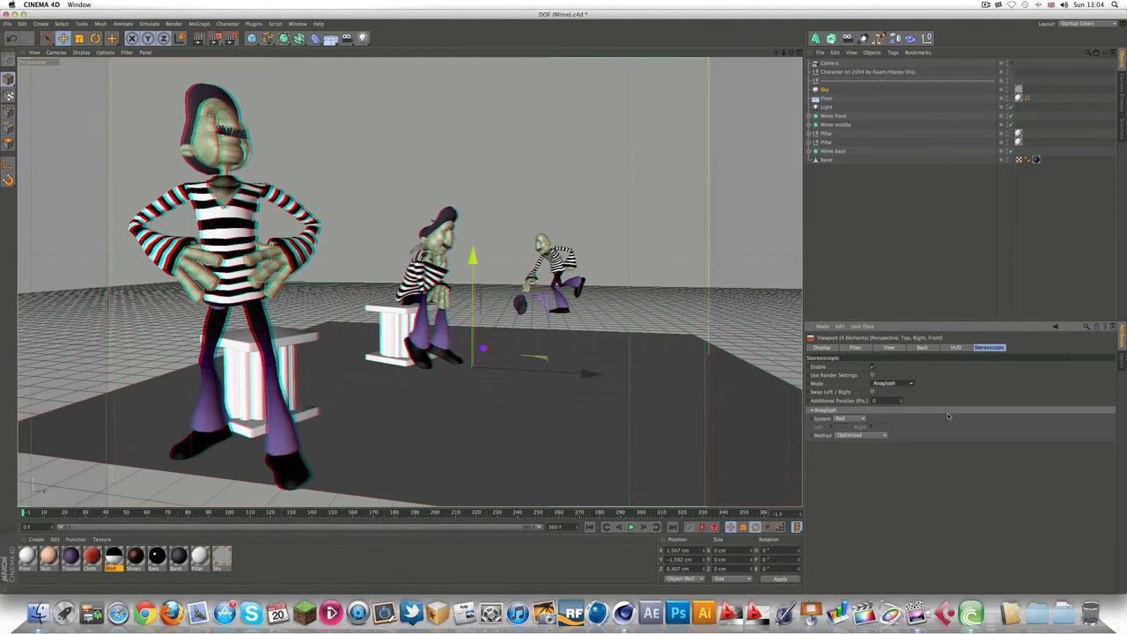
pyautogui.click(887, 384)
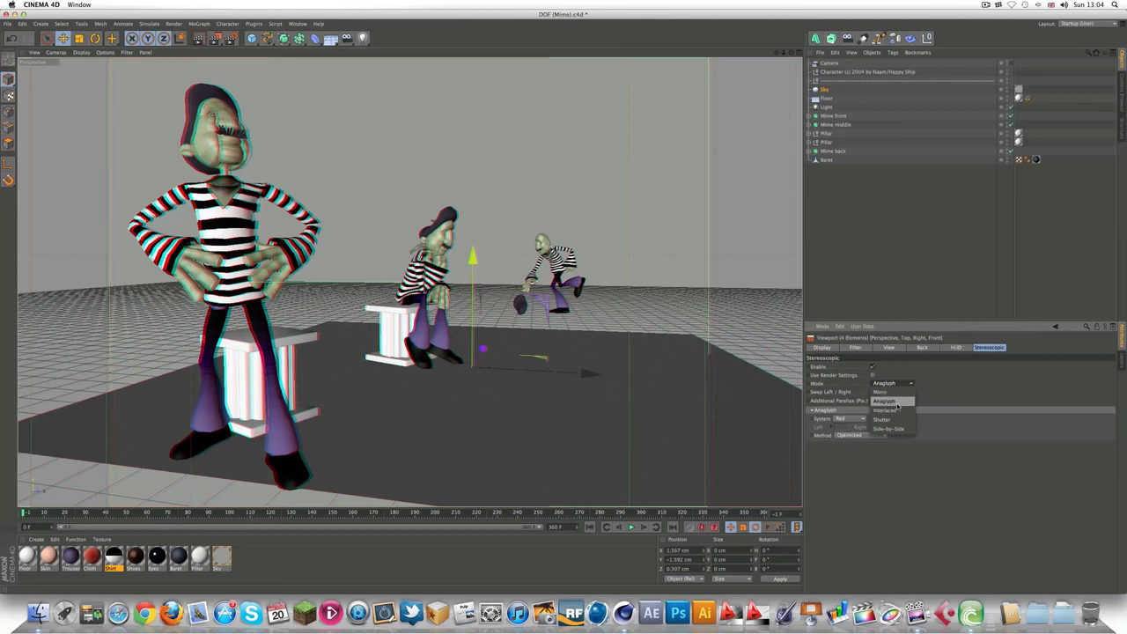
pyautogui.click(896, 399)
pyautogui.click(892, 383)
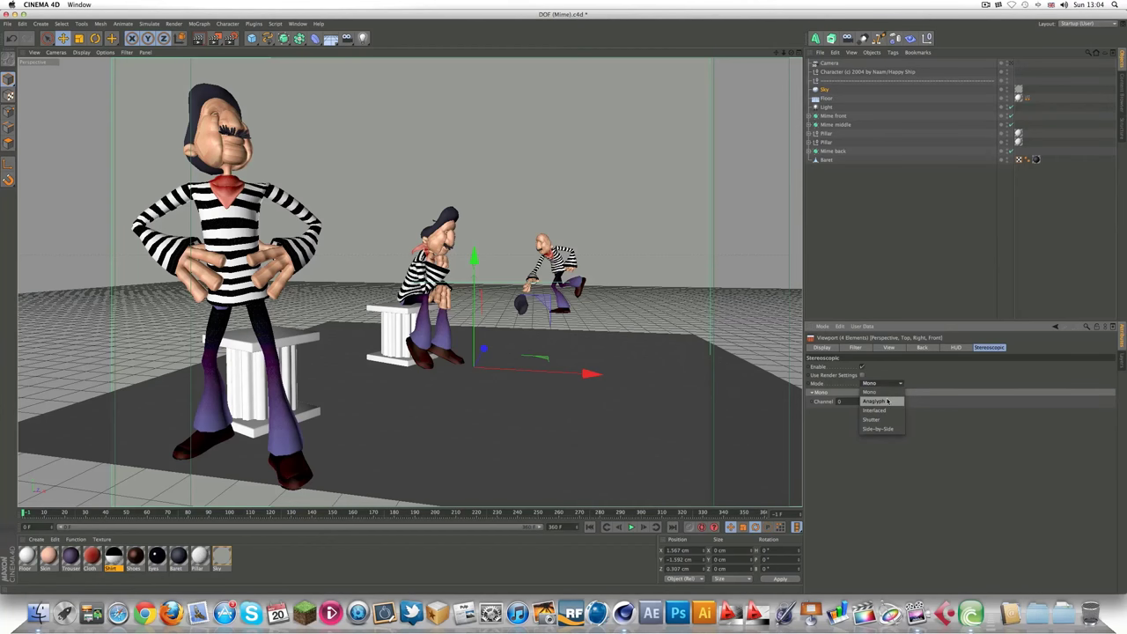
pyautogui.click(875, 401)
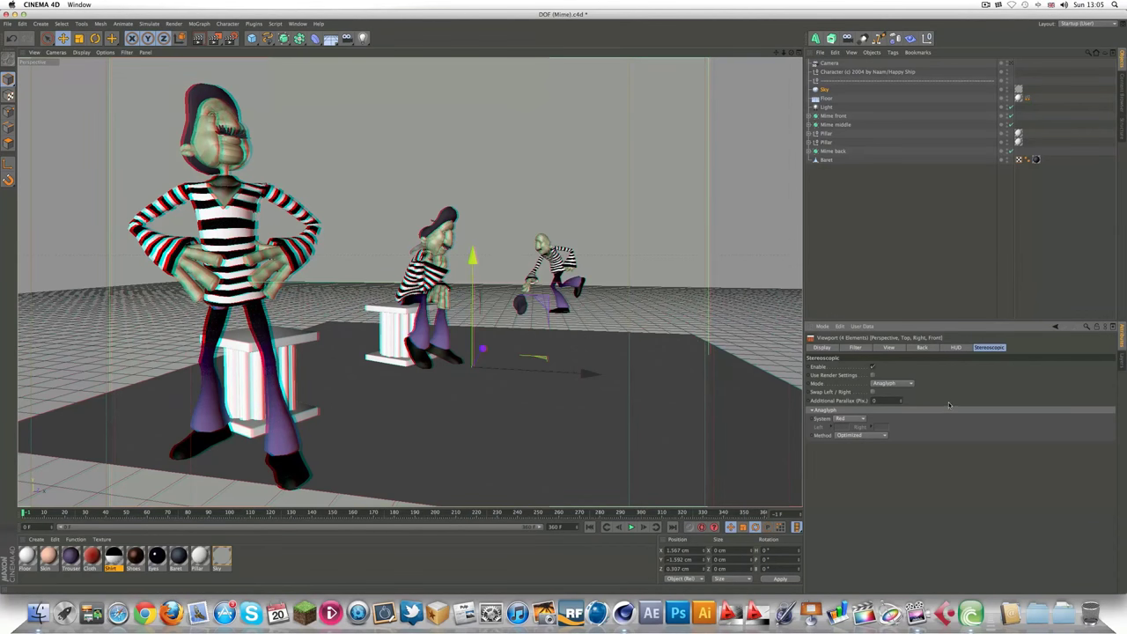
# Step: Switch the viewport stereo mode to Interlaced, then to Shutter
pyautogui.click(880, 391)
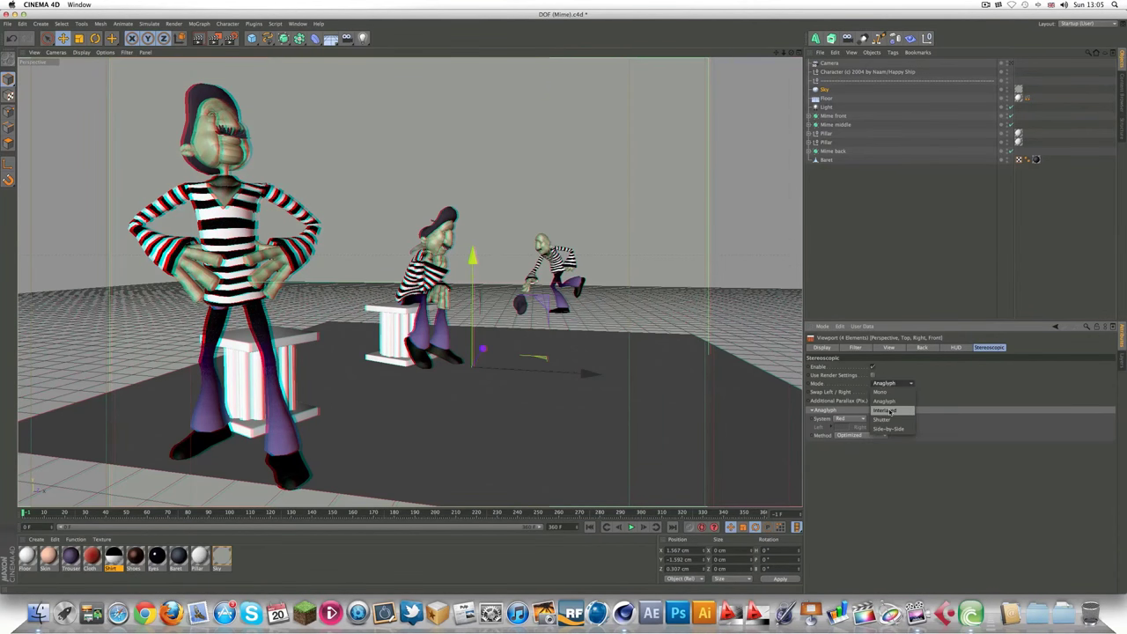
pyautogui.click(880, 412)
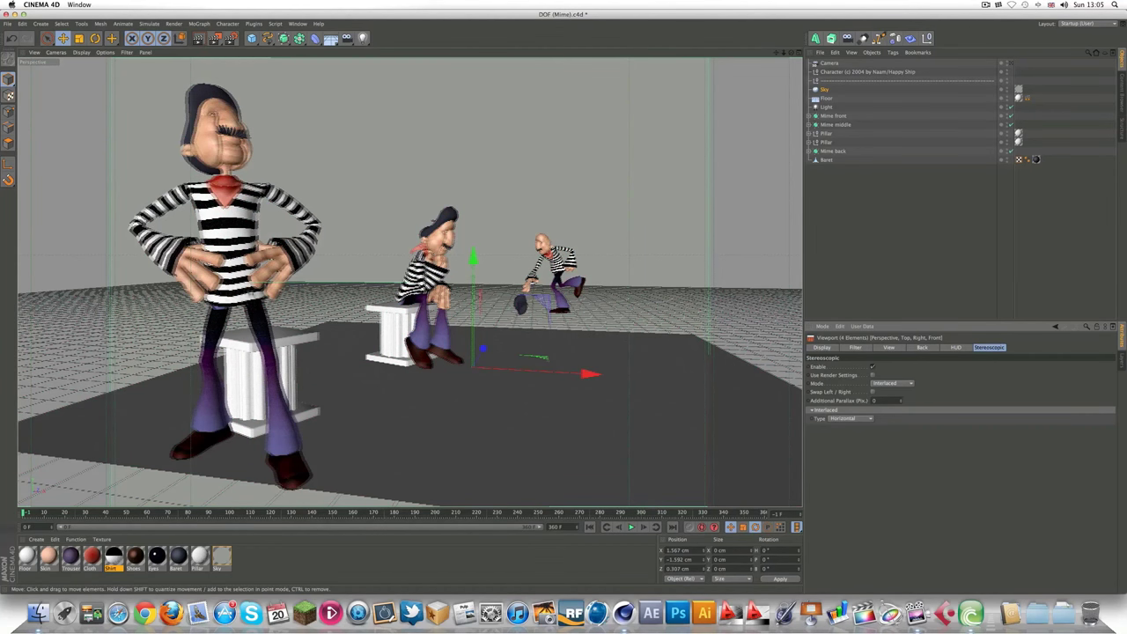
pyautogui.click(897, 383)
pyautogui.click(897, 419)
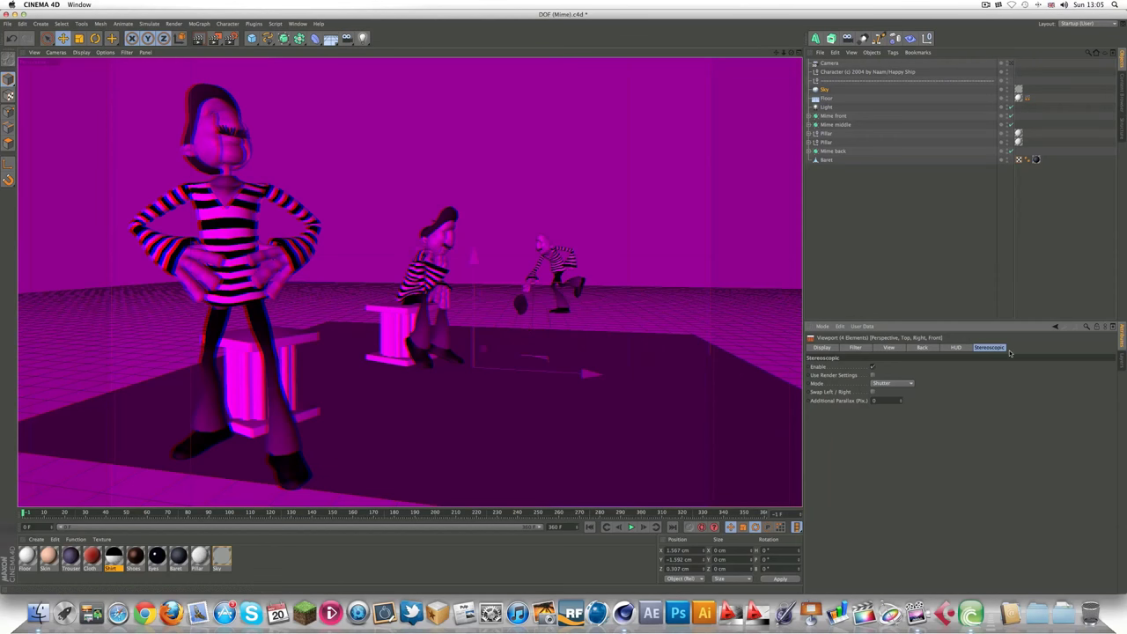
pyautogui.click(885, 385)
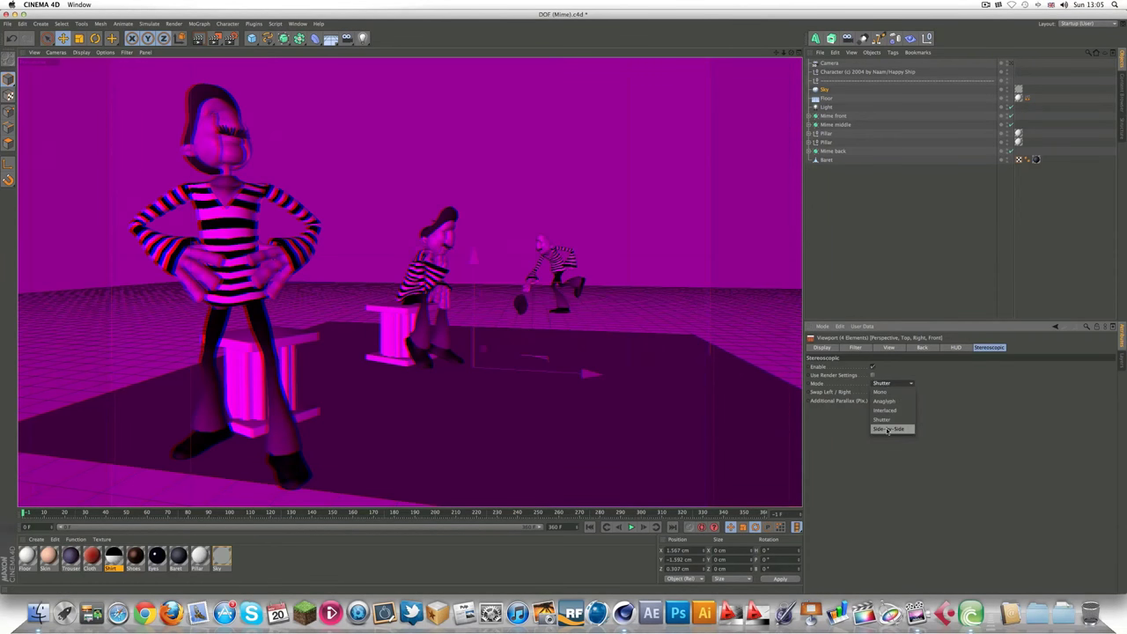
# Step: Preview the viewport in Side-by-Side stereo, then set the mode back to Anaglyph
pyautogui.click(889, 429)
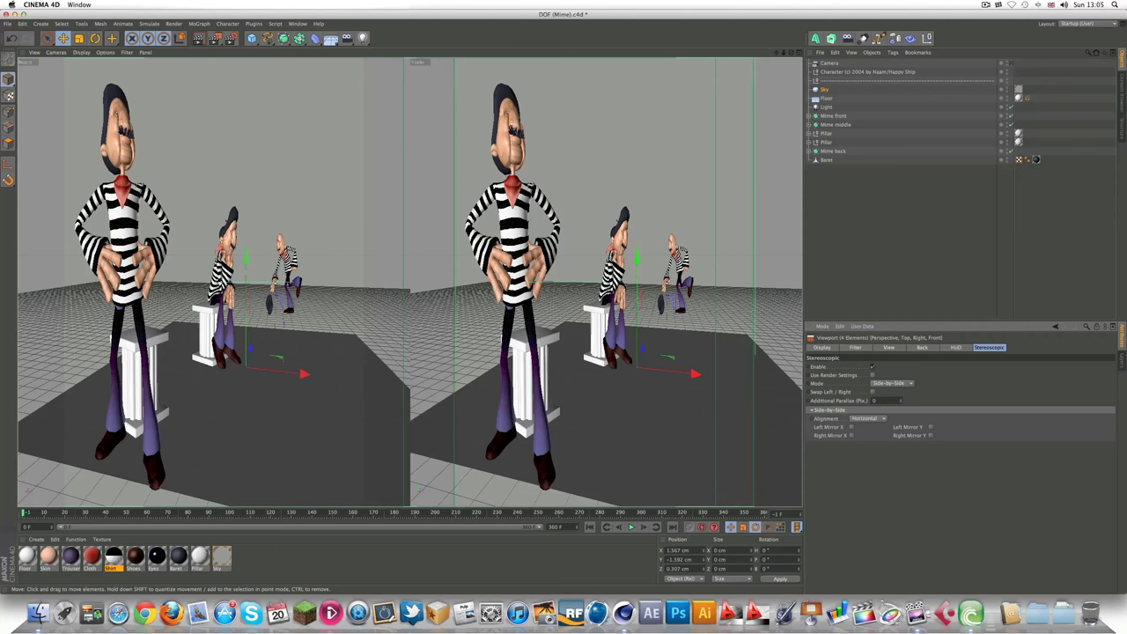
pyautogui.click(984, 4)
pyautogui.click(985, 5)
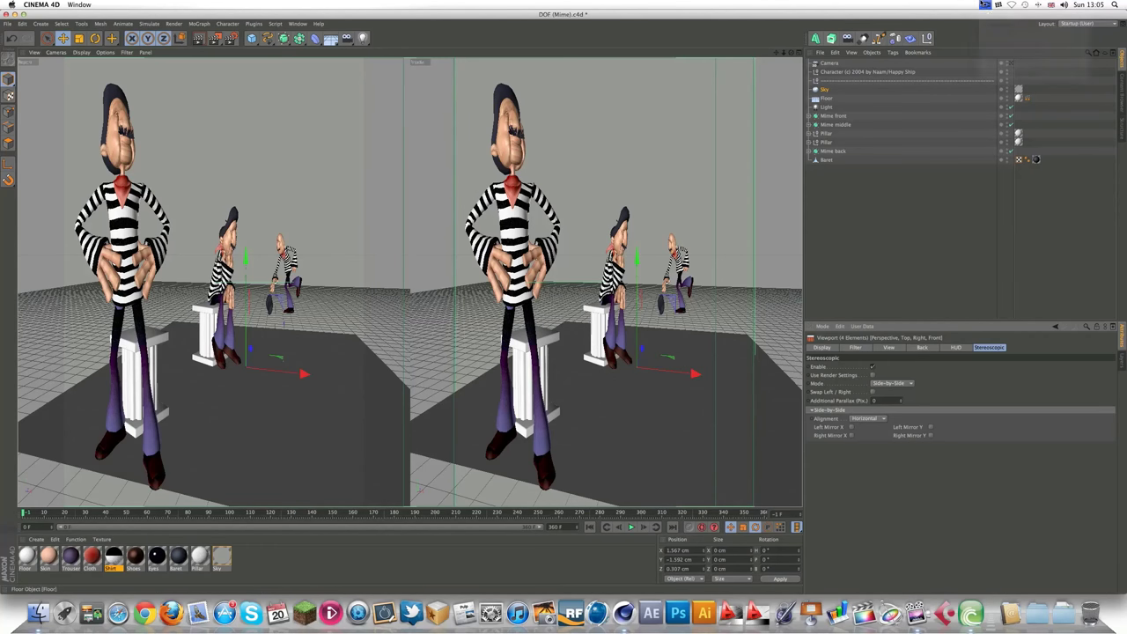
pyautogui.click(891, 383)
pyautogui.click(881, 394)
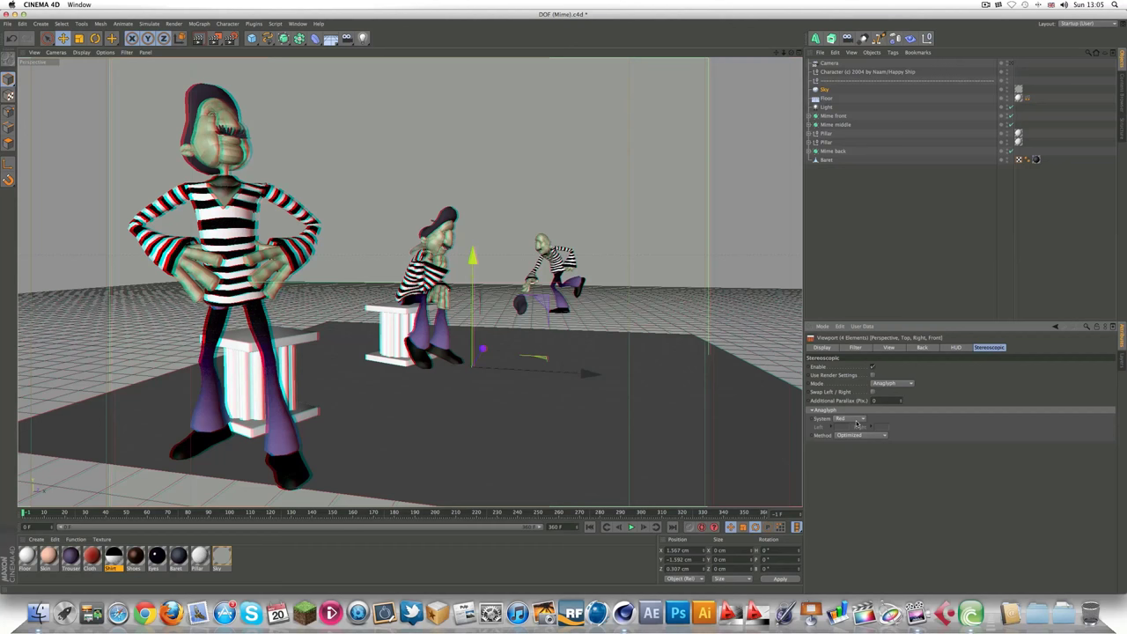
pyautogui.click(844, 418)
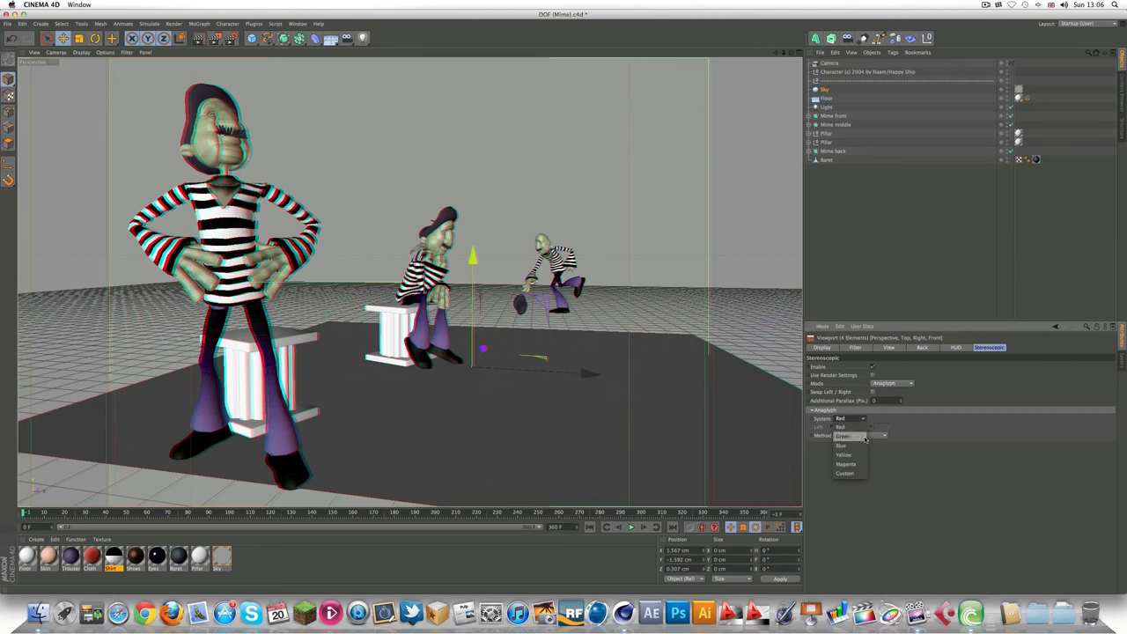
pyautogui.click(860, 428)
pyautogui.click(861, 422)
pyautogui.click(856, 448)
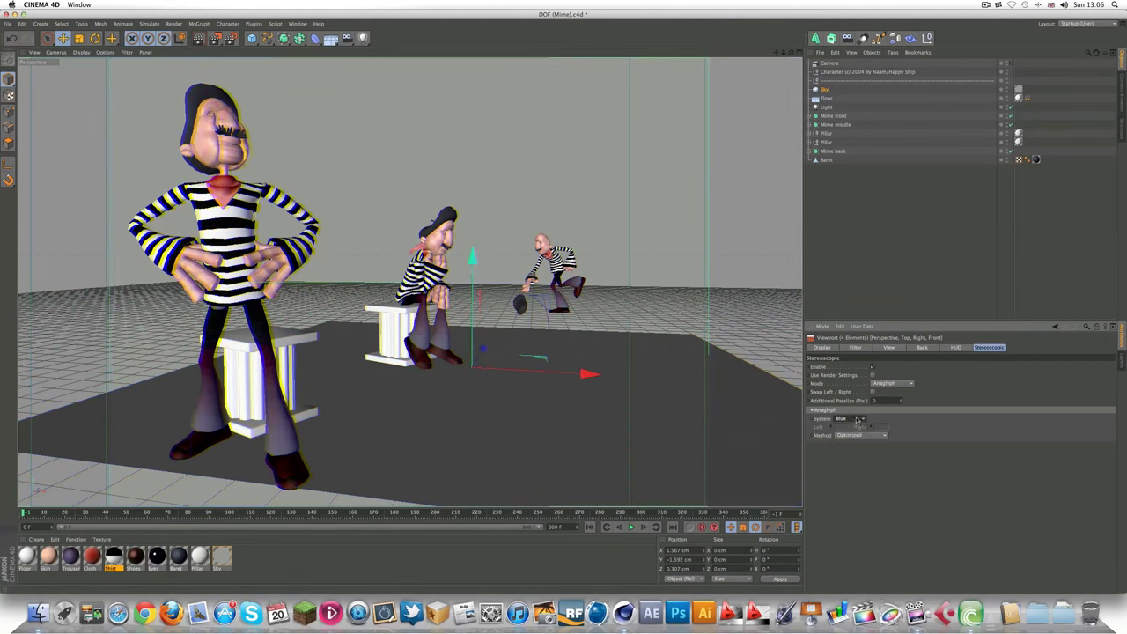
pyautogui.click(858, 421)
pyautogui.click(851, 454)
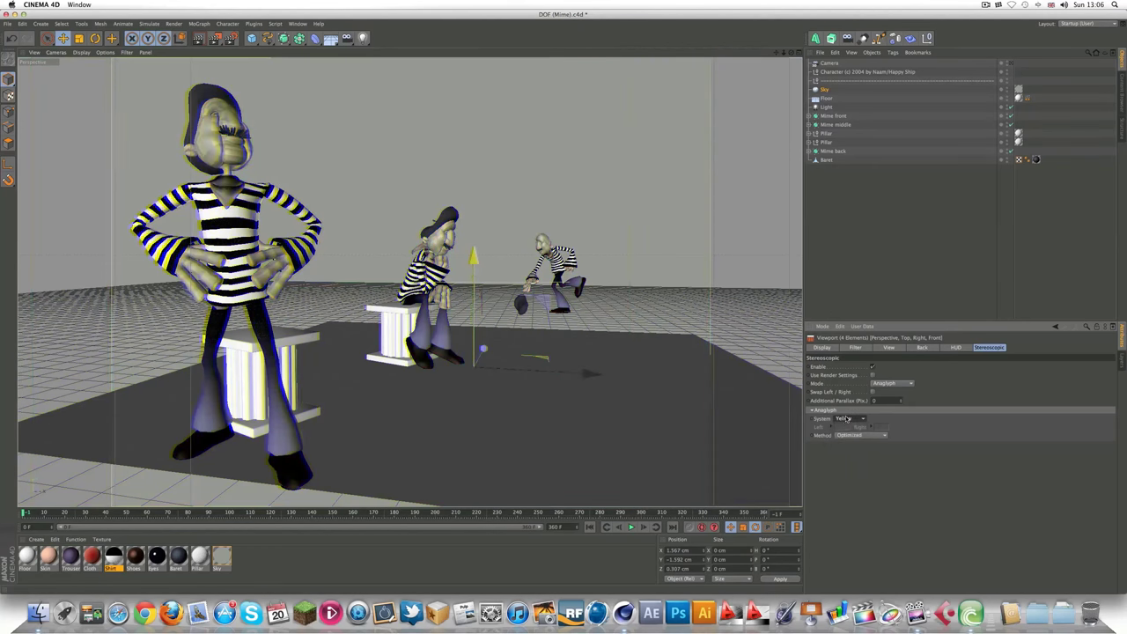
pyautogui.click(847, 420)
pyautogui.click(848, 427)
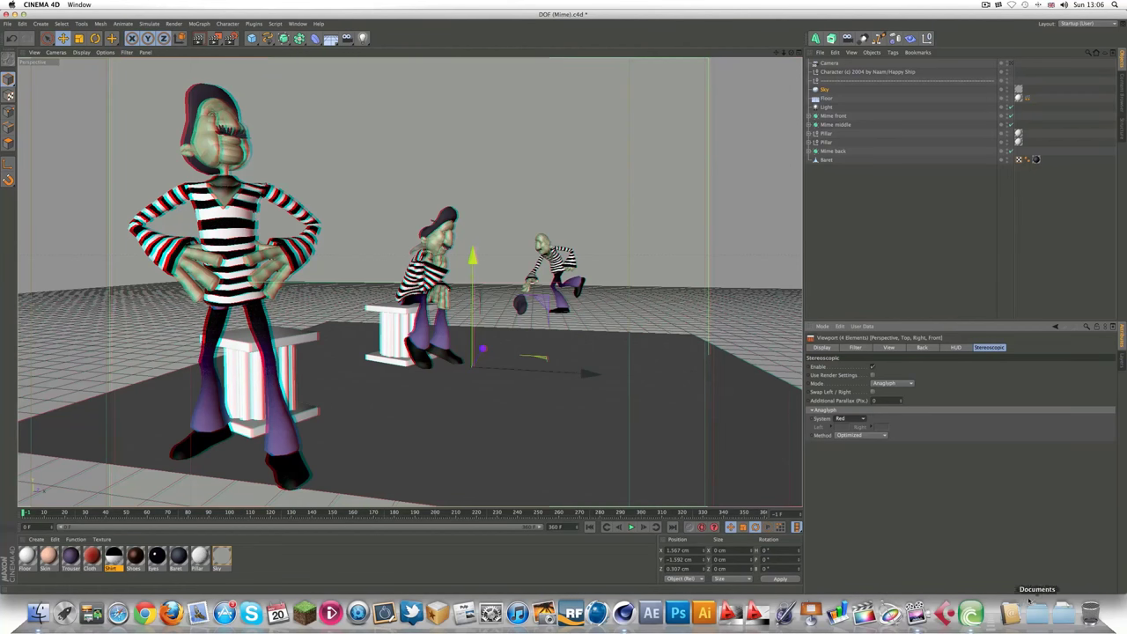
# Step: On the Render Settings Stereoscopic page, switch Mode to Side-by-Side and back to Anaglyph
pyautogui.click(233, 40)
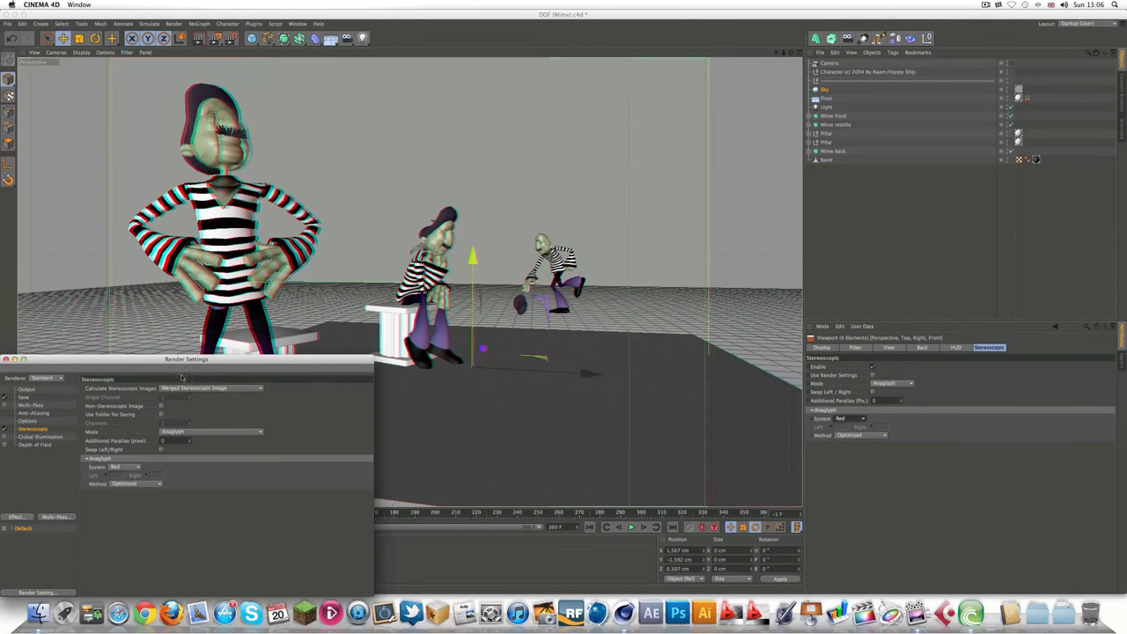
pyautogui.moveTo(183, 358); pyautogui.dragTo(300, 312)
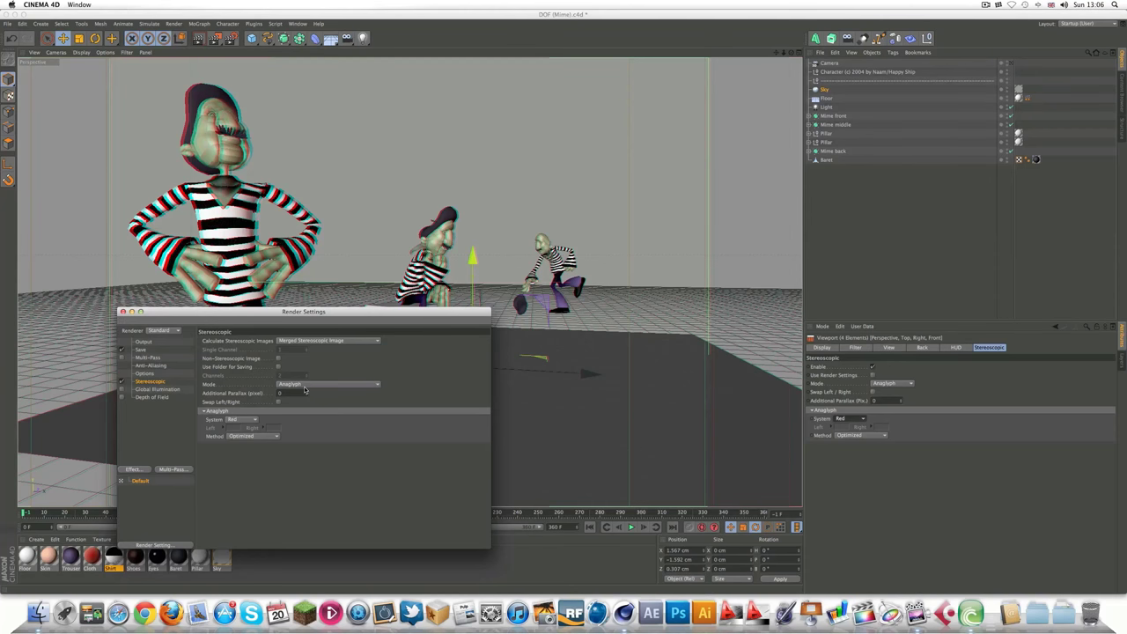
pyautogui.click(293, 386)
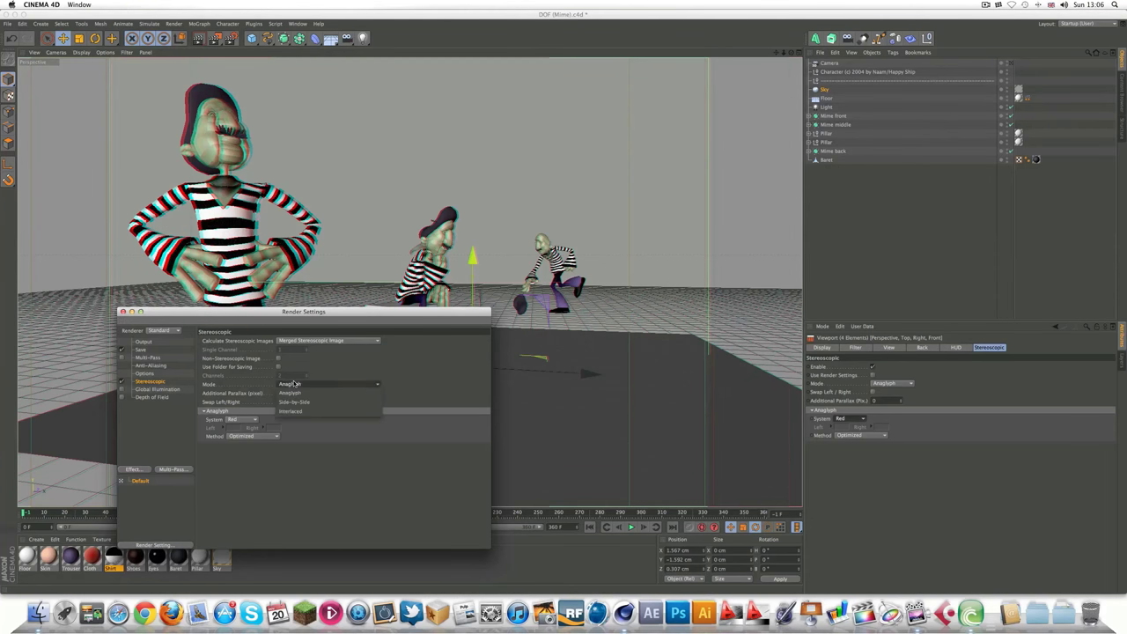
pyautogui.click(298, 401)
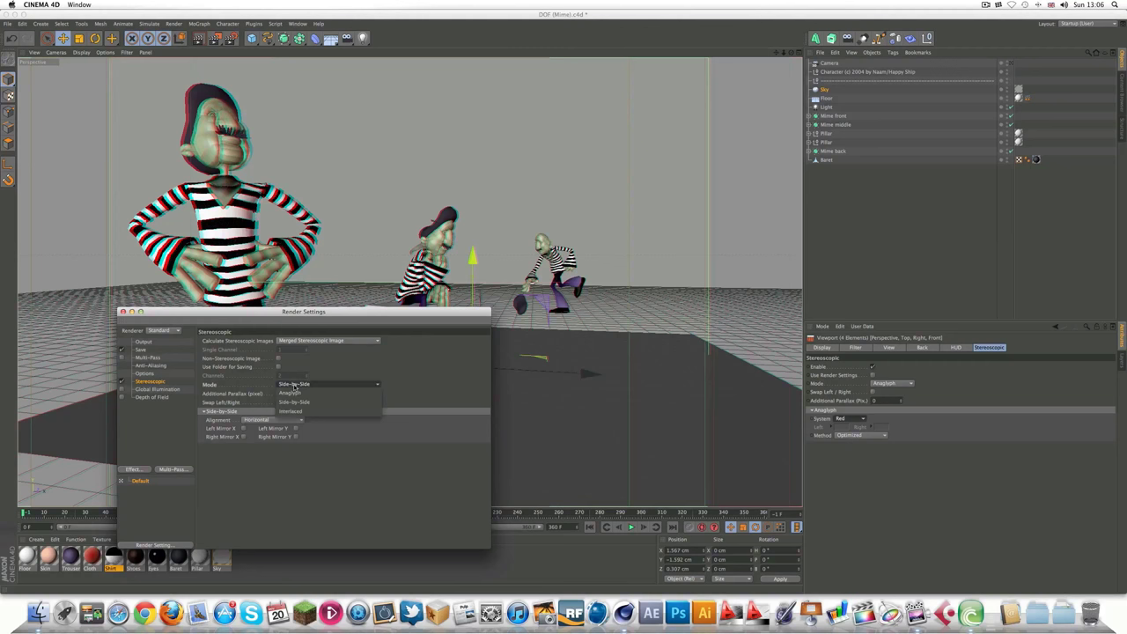
pyautogui.click(291, 391)
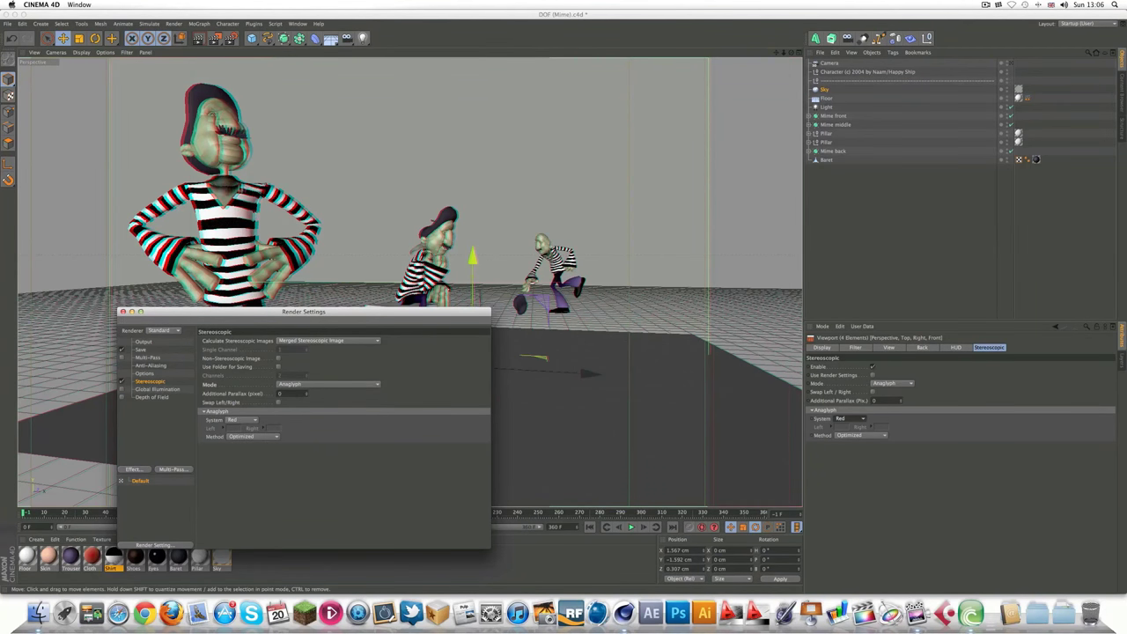
pyautogui.click(292, 388)
pyautogui.click(291, 387)
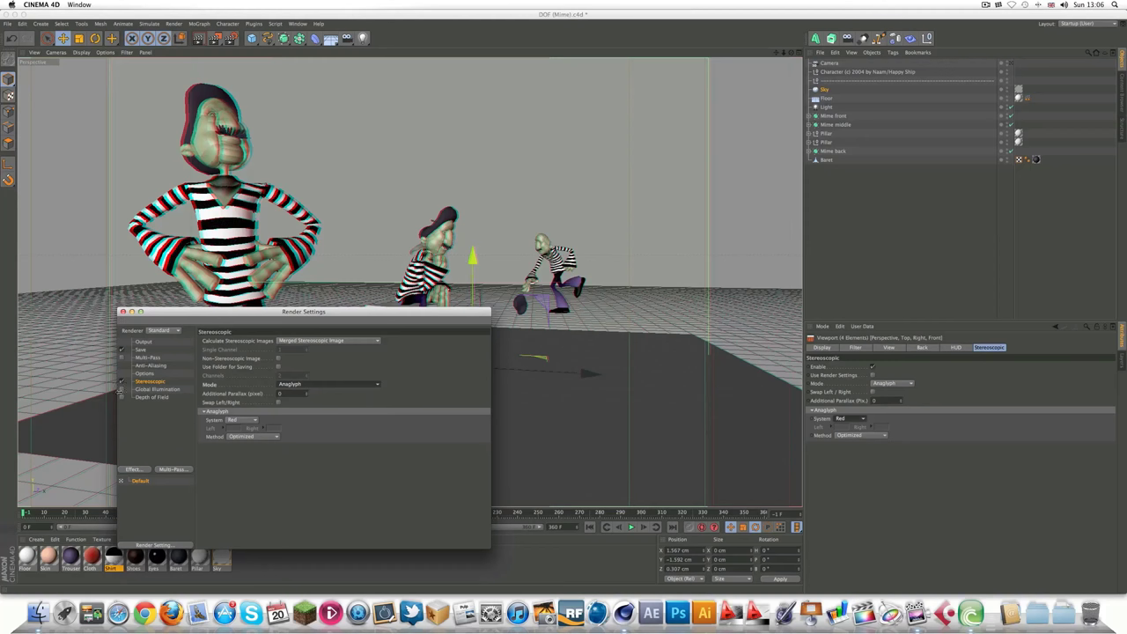
# Step: Close Render Settings and render the mime scene to the Picture Viewer
pyautogui.click(122, 390)
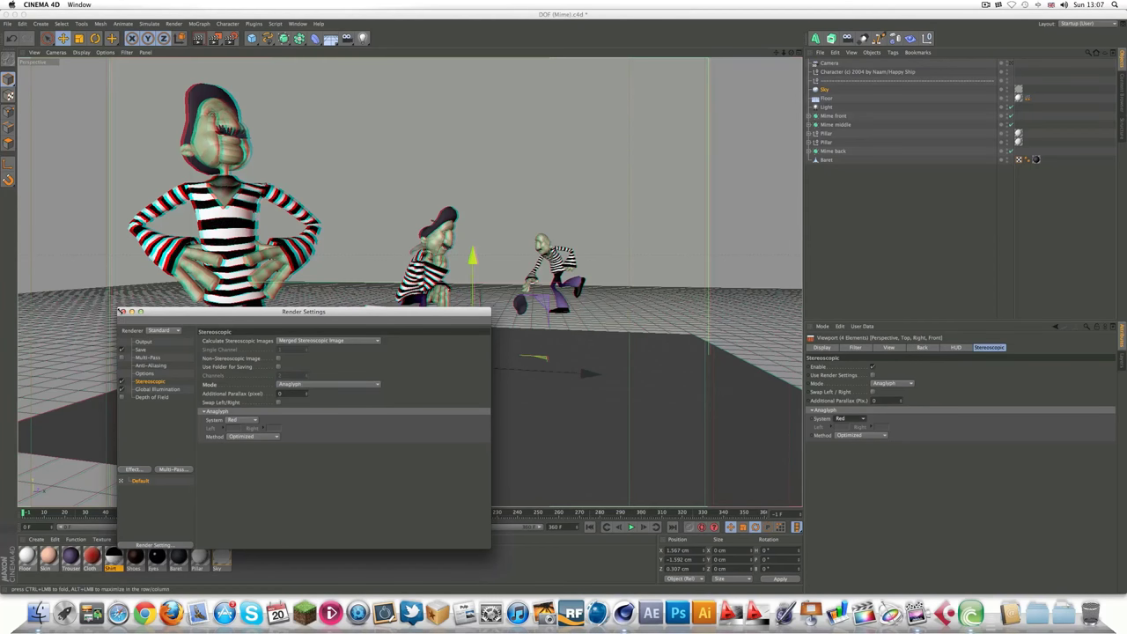
pyautogui.click(123, 311)
pyautogui.click(213, 38)
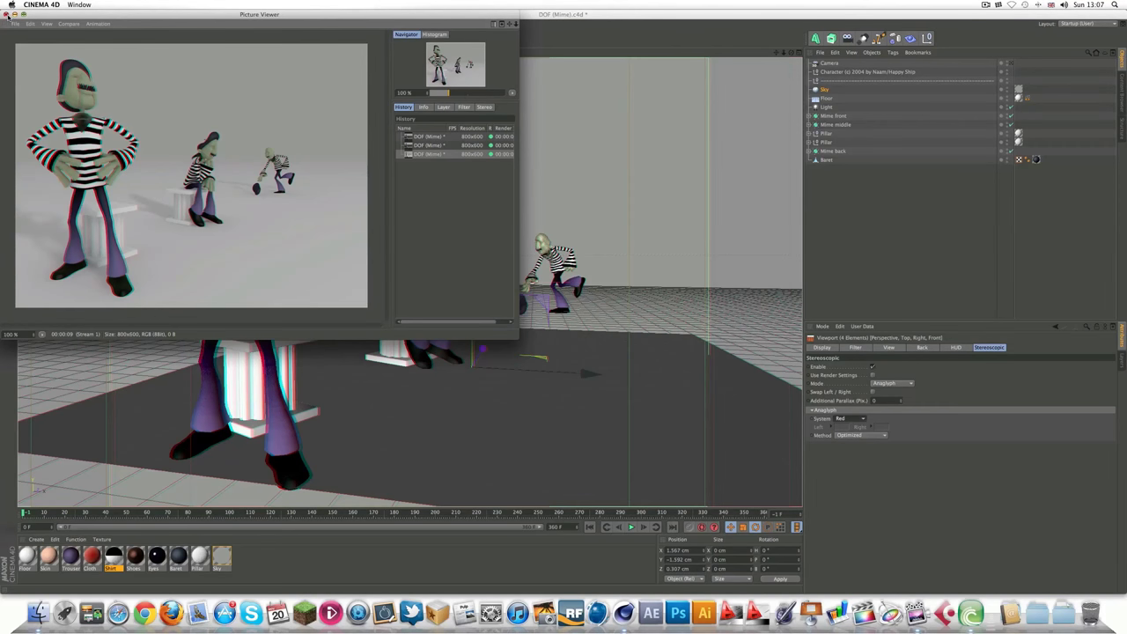
# Step: Close the Picture Viewer once the anaglyph render has finished
pyautogui.click(6, 14)
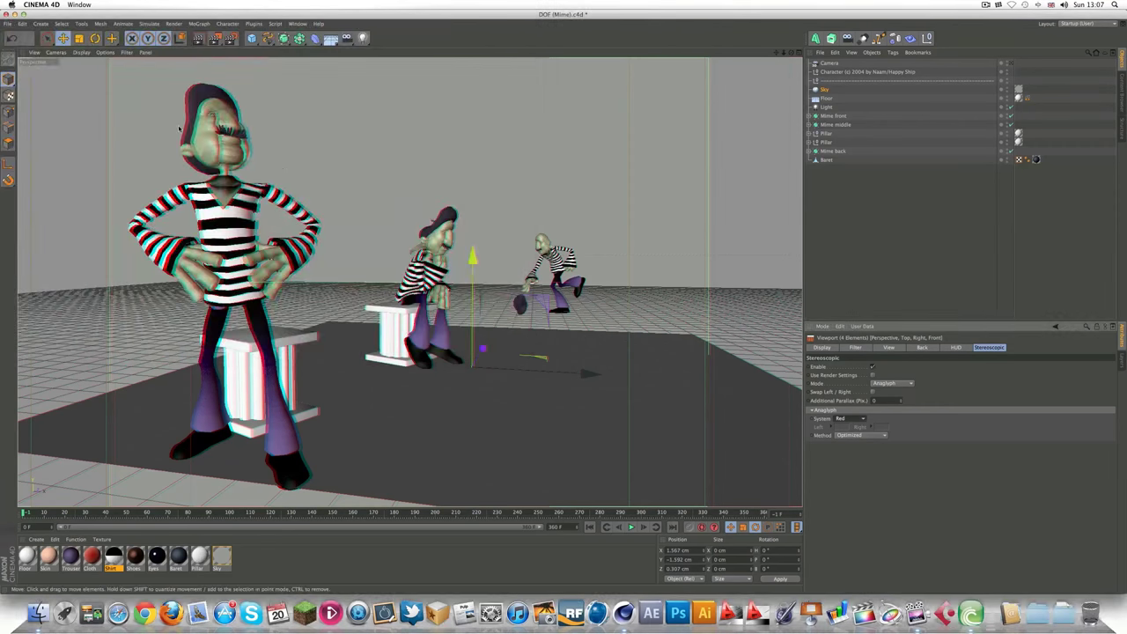